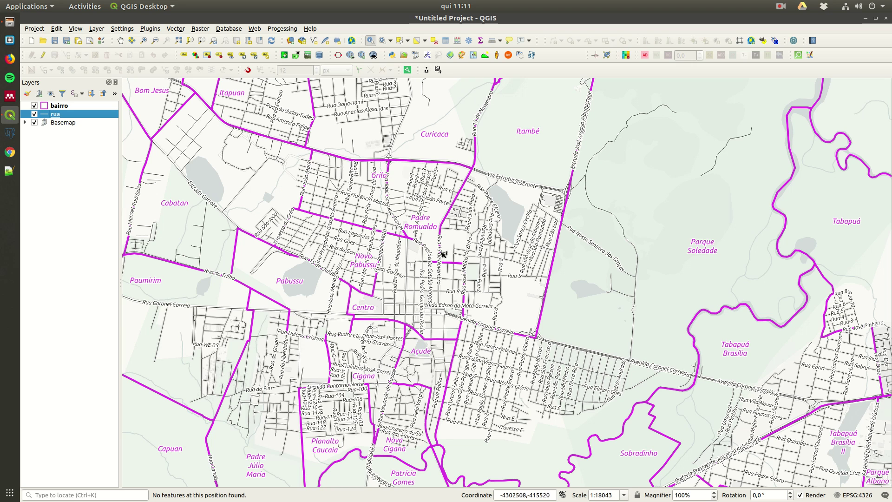
Hide and show the rua and bairro layers again to compare their contents on the map
{"action": "scroll", "coordinate": [423, 310], "scroll_direction": "up", "scroll_amount": 1}
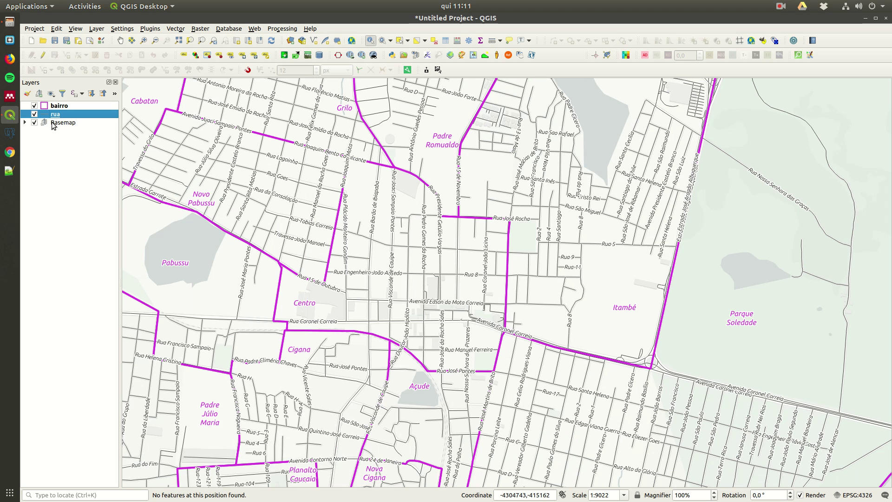
{"action": "left_click", "coordinate": [34, 114]}
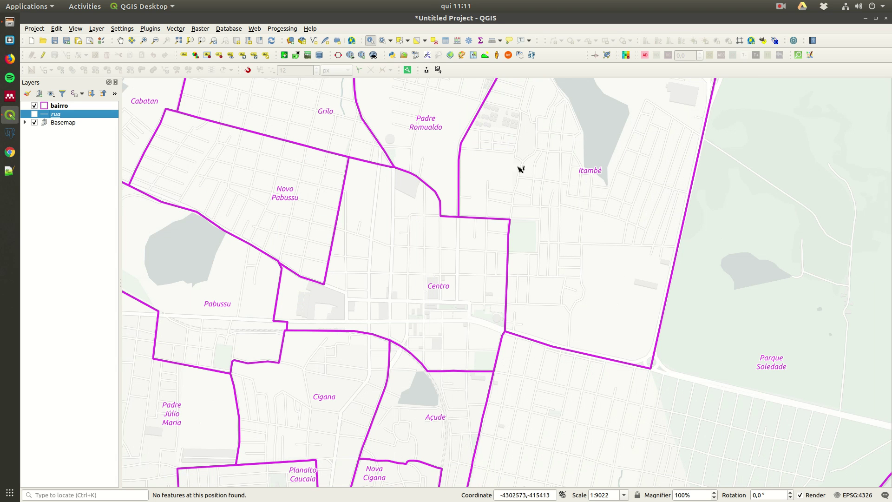
{"action": "left_click", "coordinate": [34, 114]}
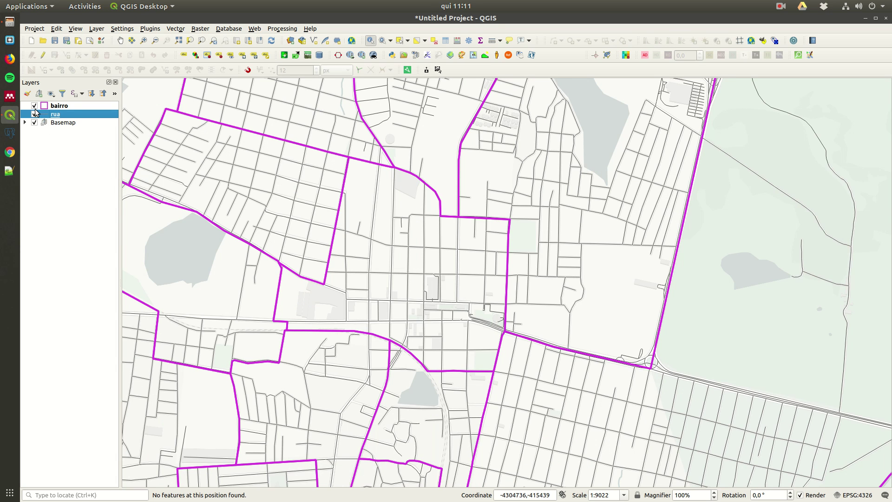
{"action": "left_click", "coordinate": [34, 105]}
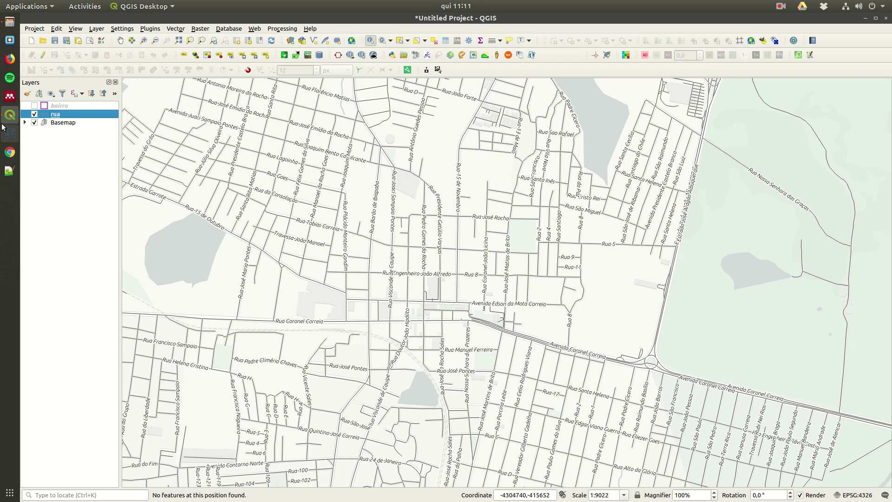
{"action": "left_click", "coordinate": [33, 105]}
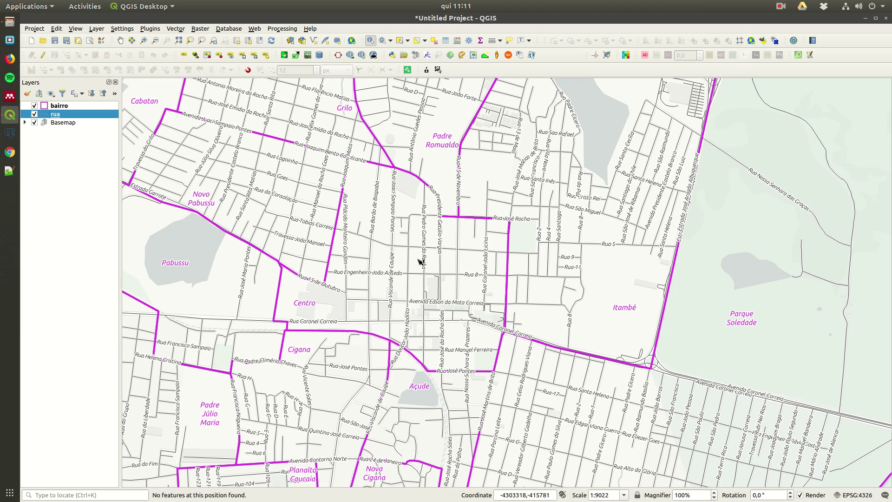
View the rua layer's attribute table with the name column widened to show full street names
{"action": "right_click", "coordinate": [57, 116]}
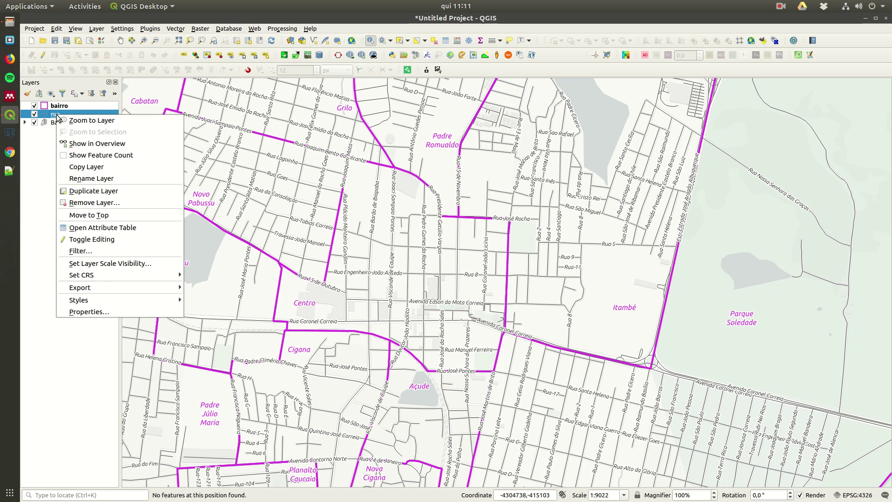
{"action": "left_click", "coordinate": [110, 228]}
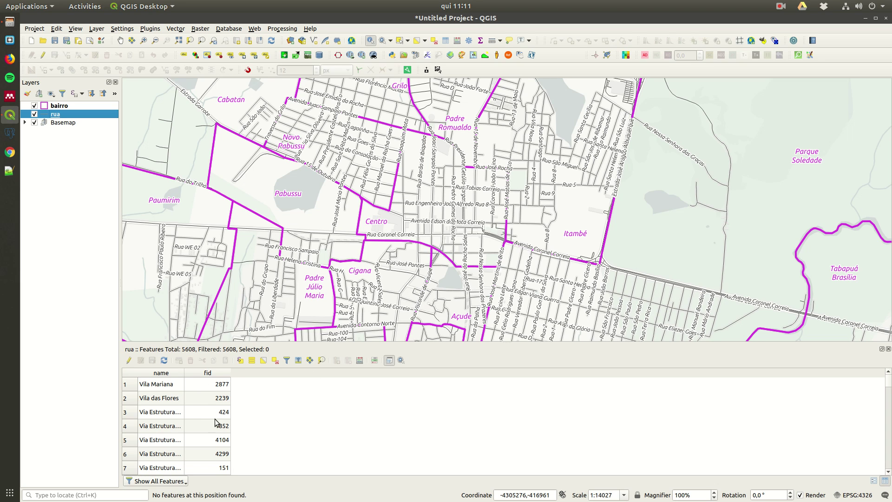
{"action": "left_click_drag", "start_coordinate": [184, 374], "coordinate": [217, 373]}
{"action": "scroll", "coordinate": [511, 193], "scroll_direction": "up", "scroll_amount": 1}
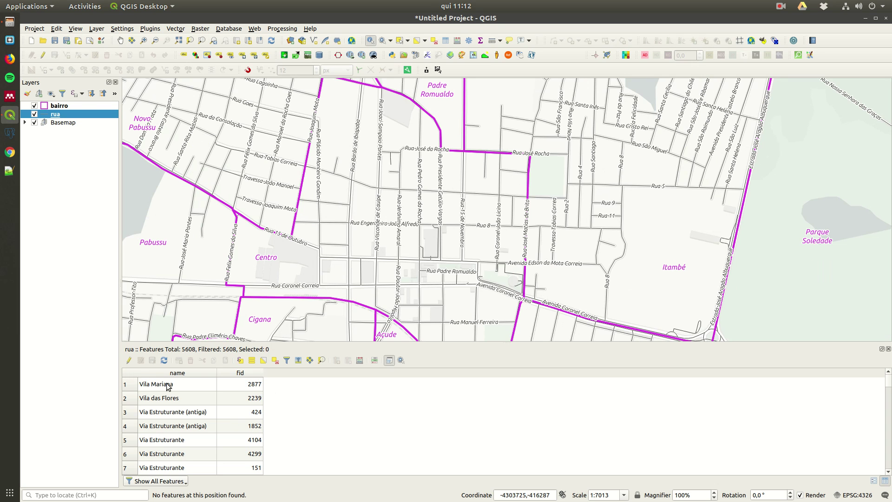
View the bairro attribute table at about equal width beside the rua table, and close both tables
{"action": "right_click", "coordinate": [77, 107]}
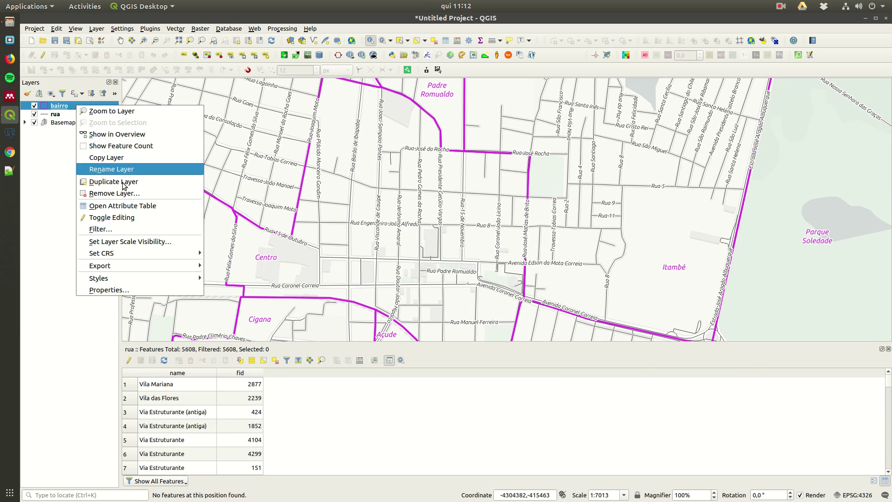
{"action": "left_click", "coordinate": [131, 205]}
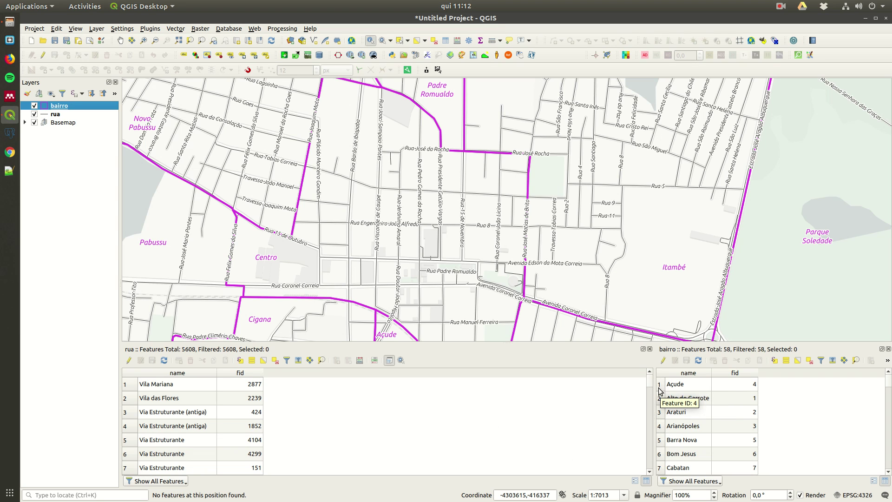
{"action": "left_click_drag", "start_coordinate": [655, 388], "coordinate": [449, 388]}
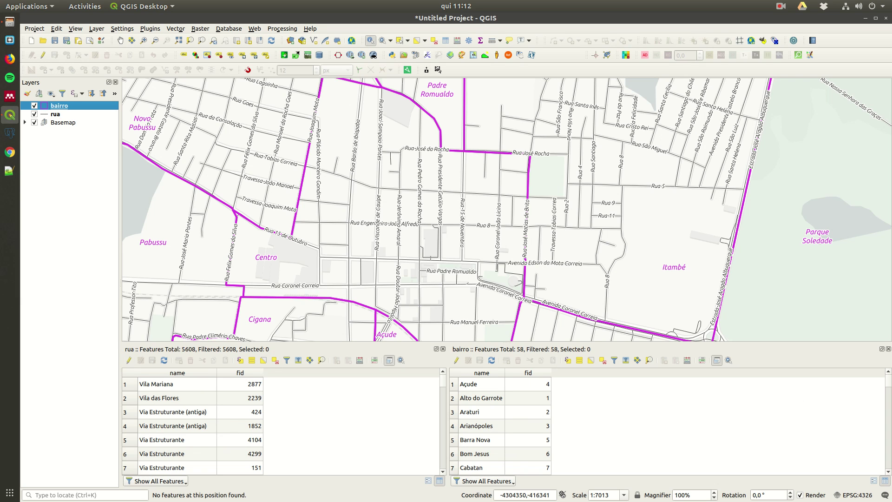
{"action": "left_click", "coordinate": [889, 349]}
{"action": "left_click", "coordinate": [889, 350]}
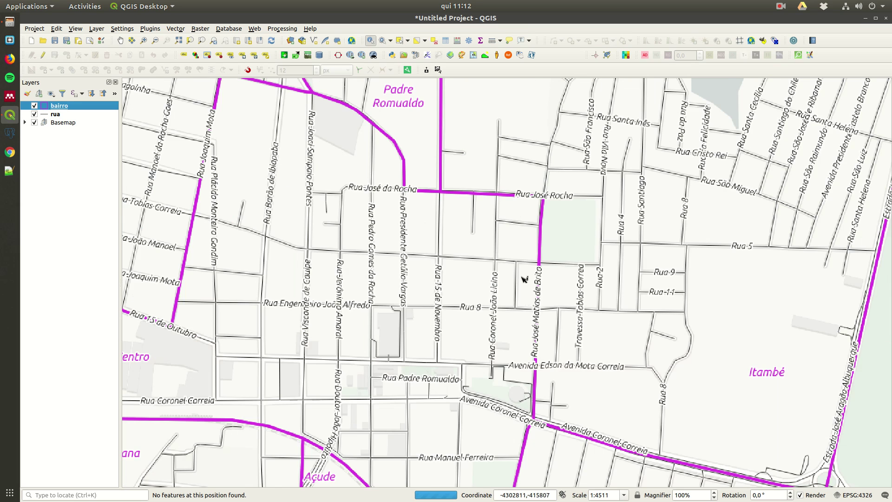
Switch the map to the Filtro theme and inspect the street labels around the Centro neighbourhood
{"action": "left_click", "coordinate": [53, 96]}
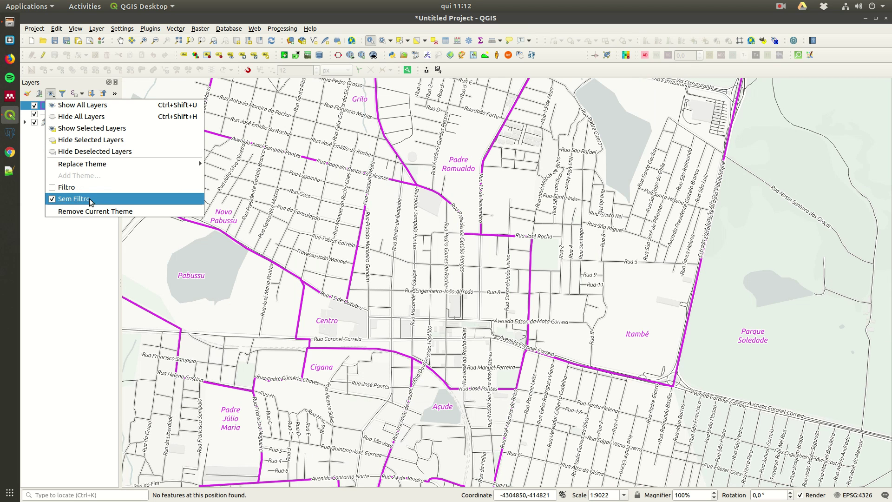
{"action": "left_click", "coordinate": [90, 196]}
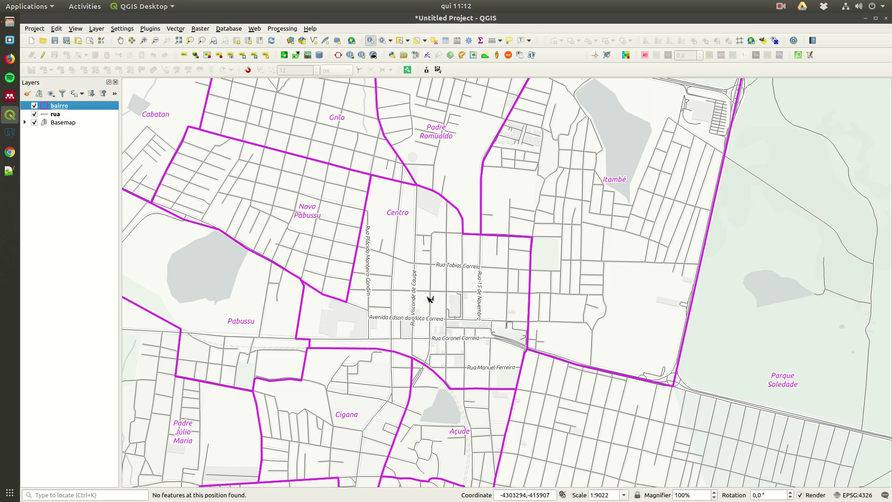
{"action": "scroll", "coordinate": [429, 299], "scroll_direction": "up", "scroll_amount": 1}
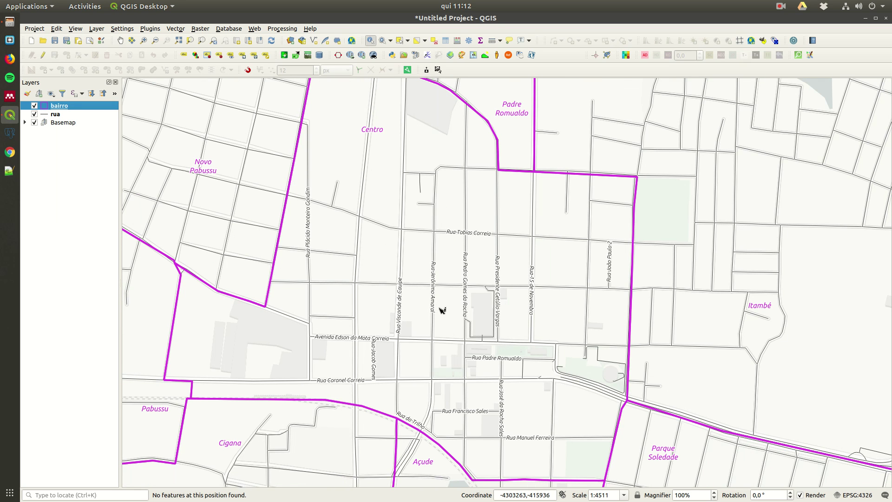
{"action": "scroll", "coordinate": [429, 310], "scroll_direction": "down", "scroll_amount": 2}
{"action": "scroll", "coordinate": [488, 247], "scroll_direction": "up", "scroll_amount": 1}
Change the neighbourhood name in the rua layer's label rule filter expression to 'Itambé' and apply it
{"action": "left_click", "coordinate": [57, 115]}
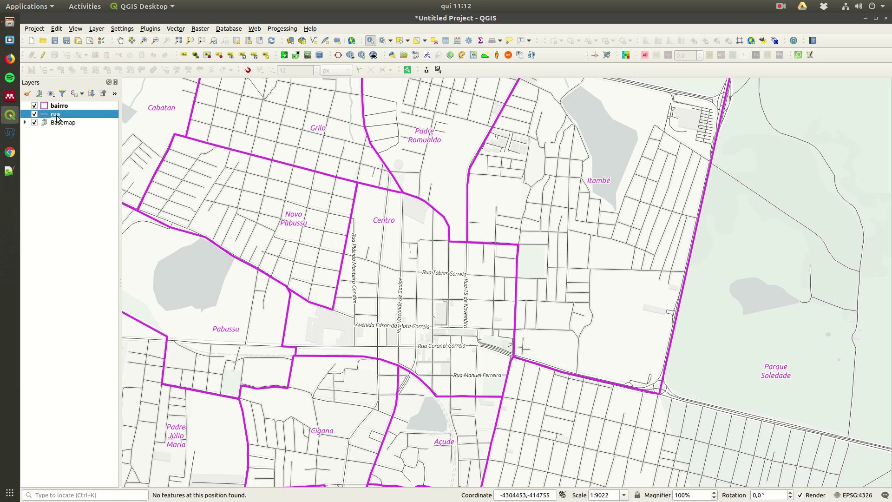
{"action": "right_click", "coordinate": [57, 115]}
{"action": "left_click", "coordinate": [122, 313]}
{"action": "double_click", "coordinate": [294, 97]}
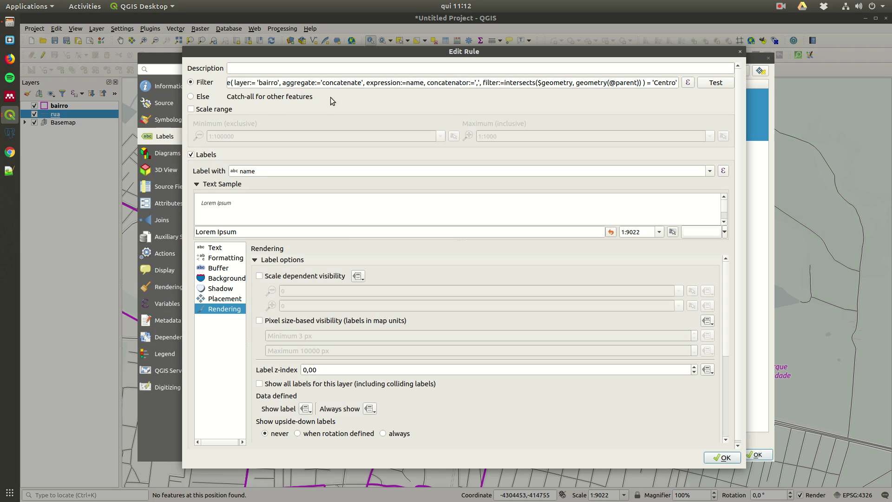
{"action": "left_click", "coordinate": [688, 82]}
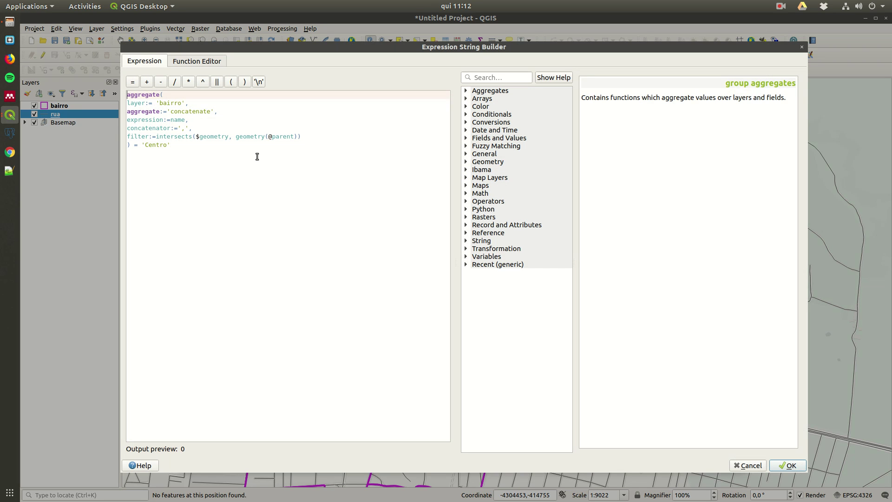
{"action": "double_click", "coordinate": [163, 145]}
{"action": "type", "text": "Itamb"}
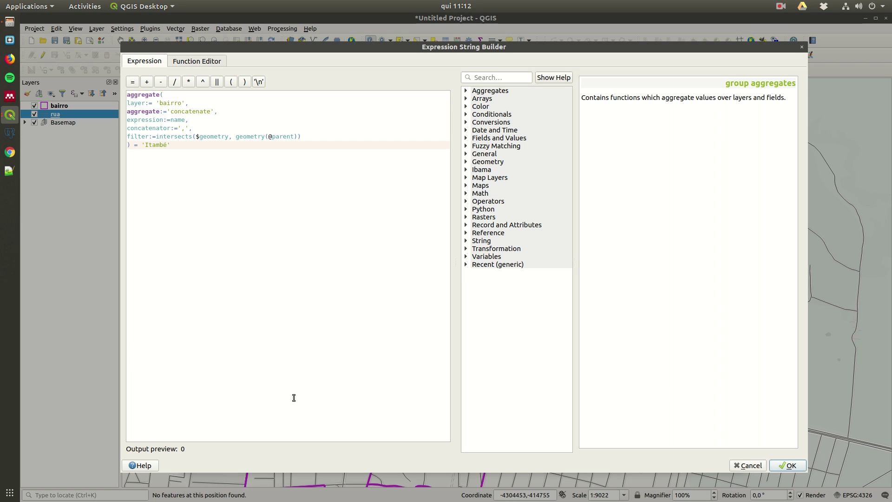
{"action": "type", "text": "é"}
{"action": "left_click", "coordinate": [789, 465]}
{"action": "left_click", "coordinate": [739, 458]}
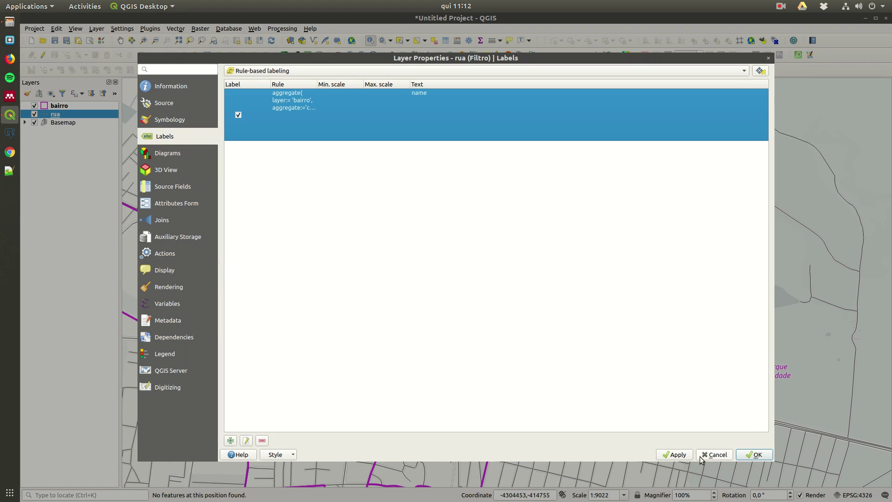
{"action": "left_click", "coordinate": [755, 455]}
Inspect the street labels in Itambé and identify an unlabelled rua street in Centro
{"action": "left_click_drag", "start_coordinate": [624, 192], "coordinate": [468, 283]}
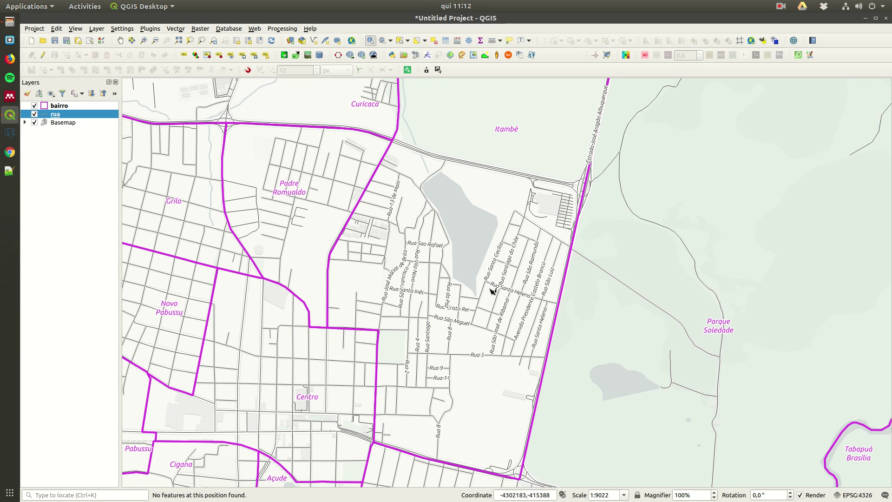
{"action": "scroll", "coordinate": [313, 358], "scroll_direction": "up", "scroll_amount": 1}
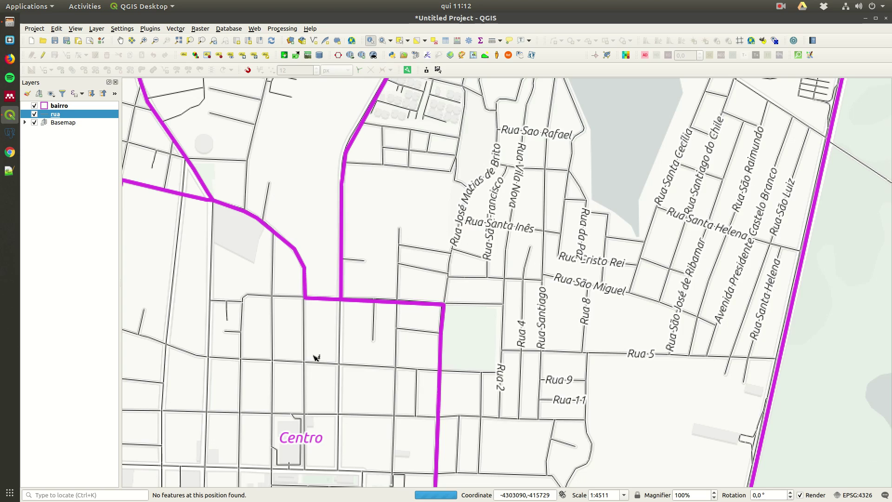
{"action": "left_click", "coordinate": [305, 346]}
{"action": "mouse_move", "coordinate": [343, 363]}
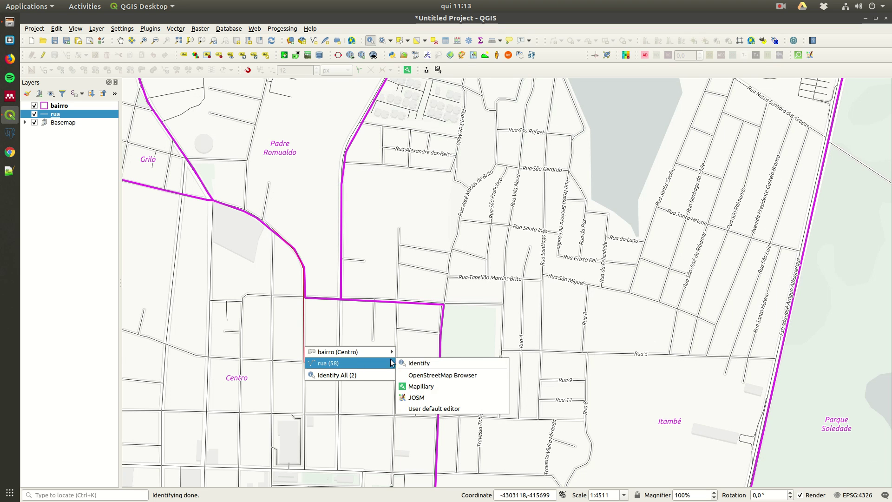
{"action": "left_click", "coordinate": [411, 364]}
{"action": "left_click", "coordinate": [586, 225]}
{"action": "left_click_drag", "start_coordinate": [724, 335], "coordinate": [566, 402]}
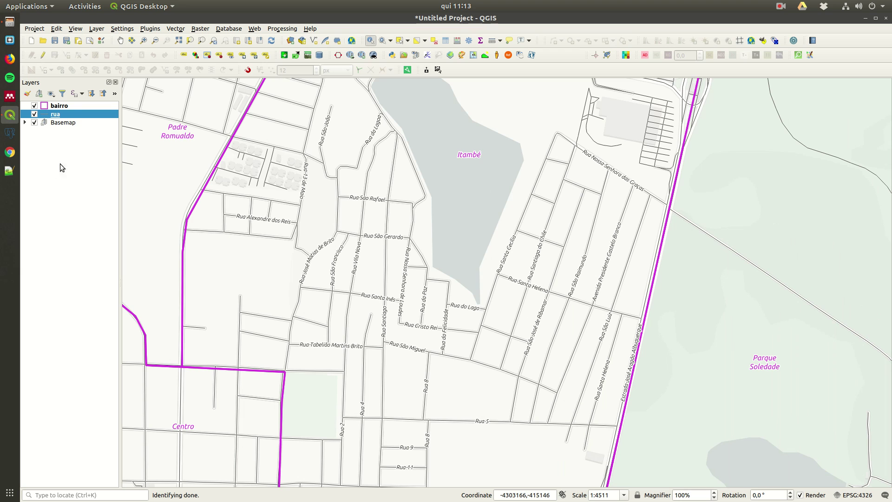
Check the rua layer's attribute table for its available fields and close it
{"action": "right_click", "coordinate": [74, 117]}
{"action": "left_click", "coordinate": [129, 227]}
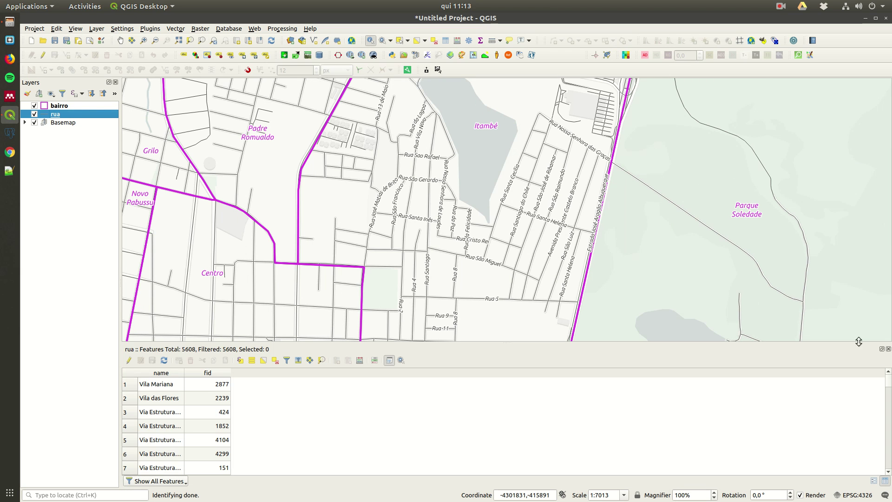
{"action": "left_click", "coordinate": [889, 349]}
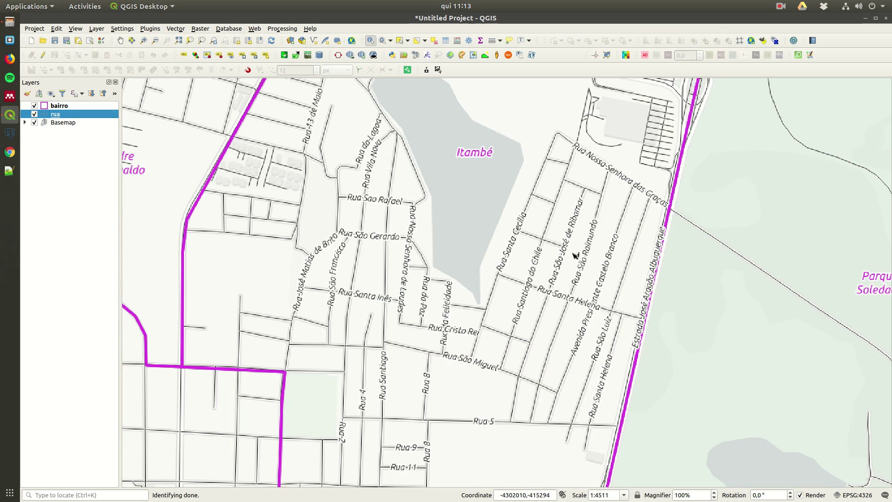
Open the filter expression of the rua layer's label rule in the expression builder
{"action": "right_click", "coordinate": [57, 114]}
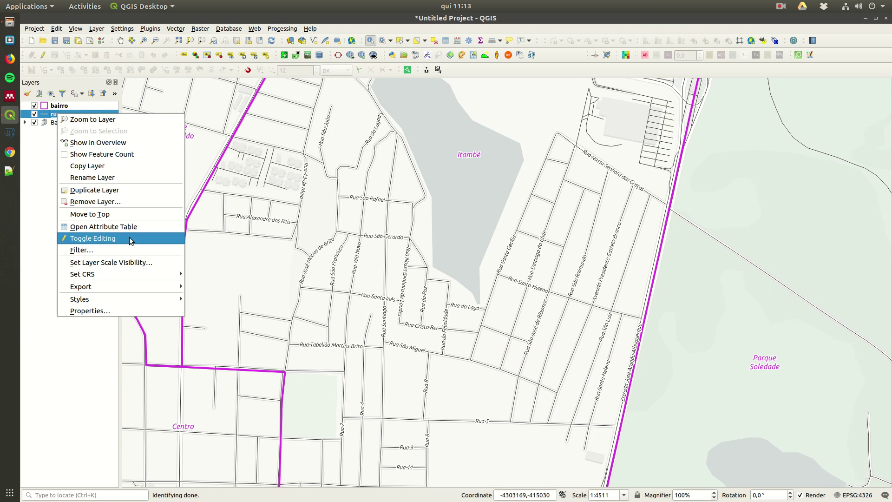
{"action": "left_click", "coordinate": [94, 311]}
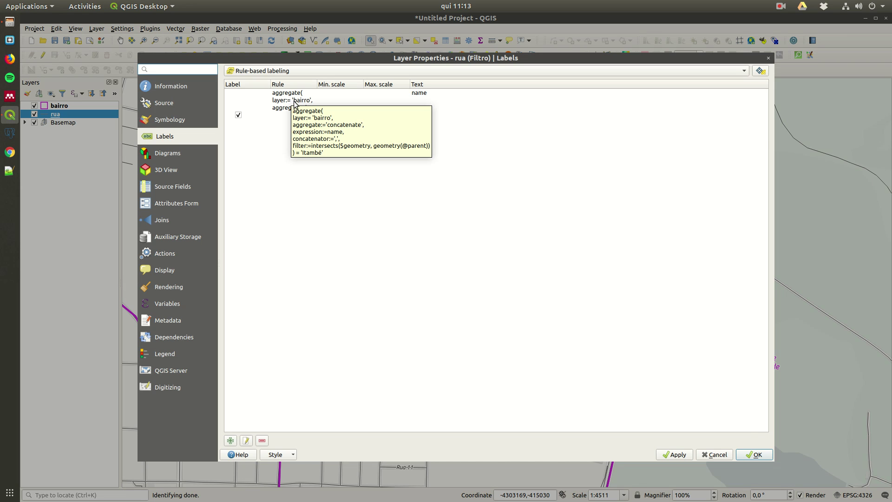
{"action": "double_click", "coordinate": [295, 103]}
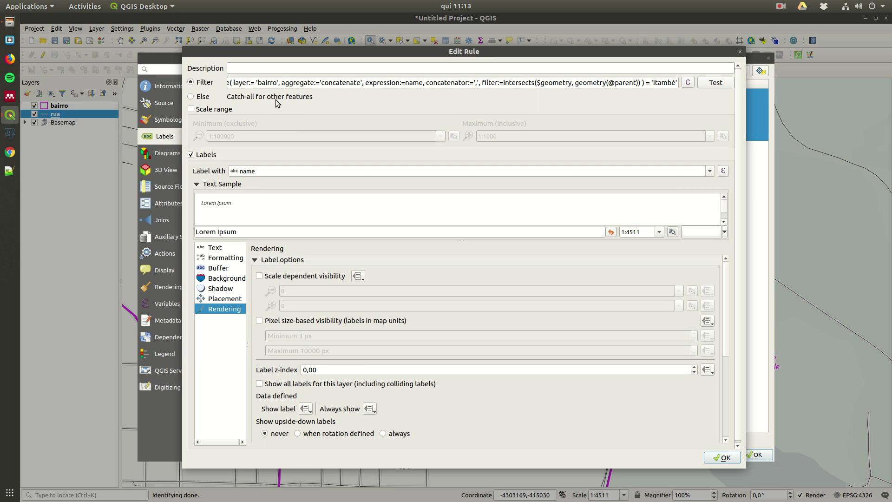
{"action": "left_click", "coordinate": [688, 83]}
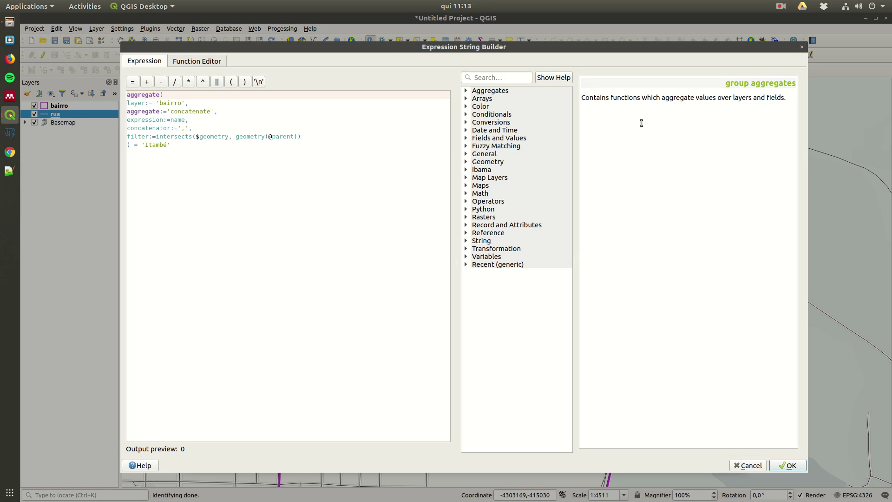
Display the help for the aggregate function with a wider help area, and examine its syntax and layer argument
{"action": "left_click", "coordinate": [487, 92]}
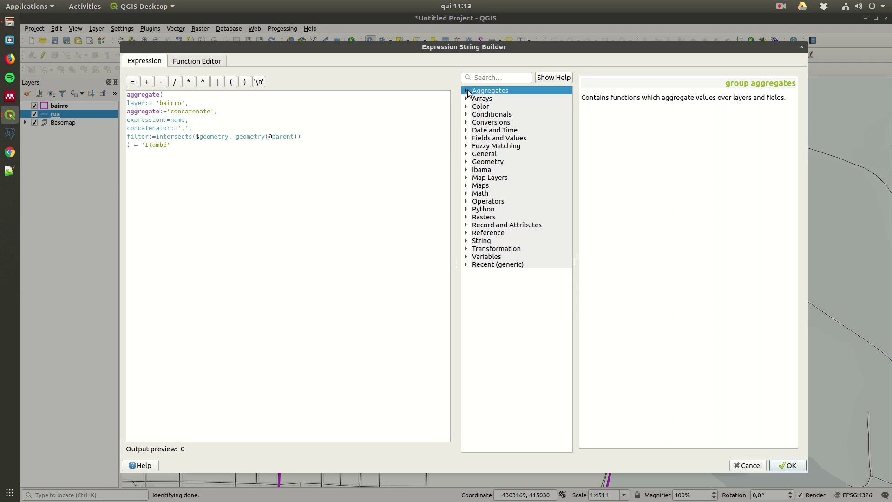
{"action": "left_click_drag", "start_coordinate": [456, 92], "coordinate": [410, 92]}
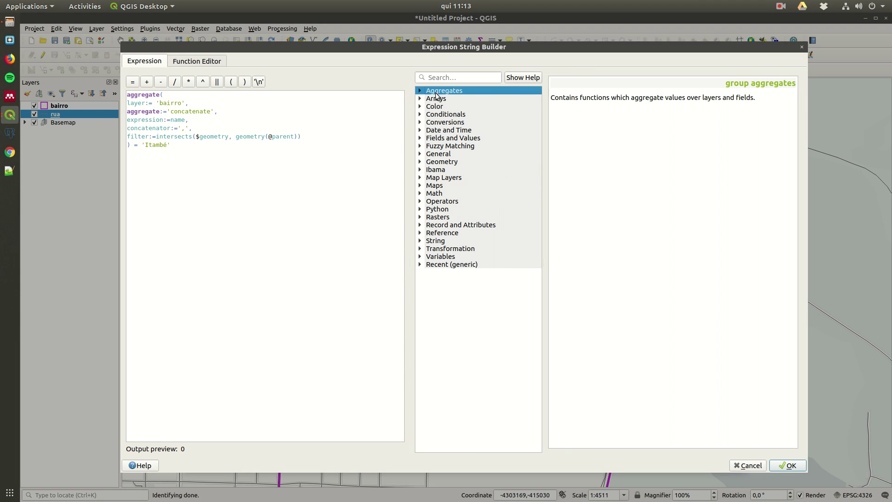
{"action": "left_click", "coordinate": [419, 91]}
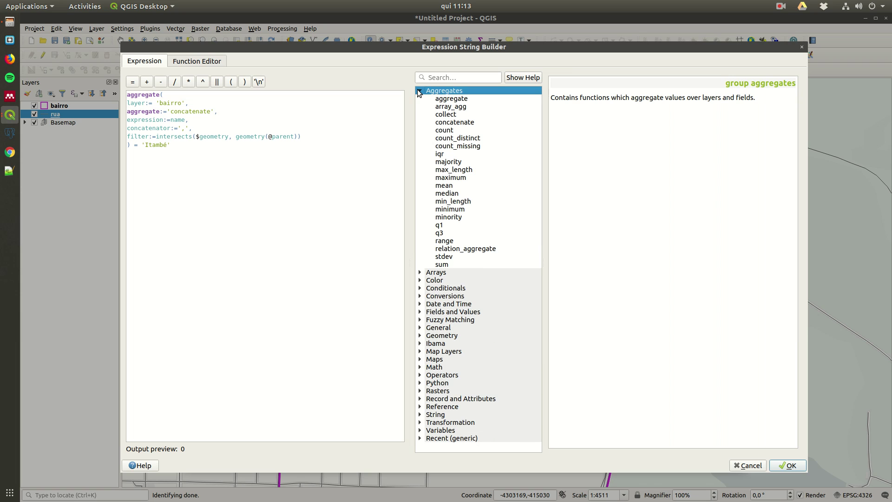
{"action": "left_click", "coordinate": [449, 101]}
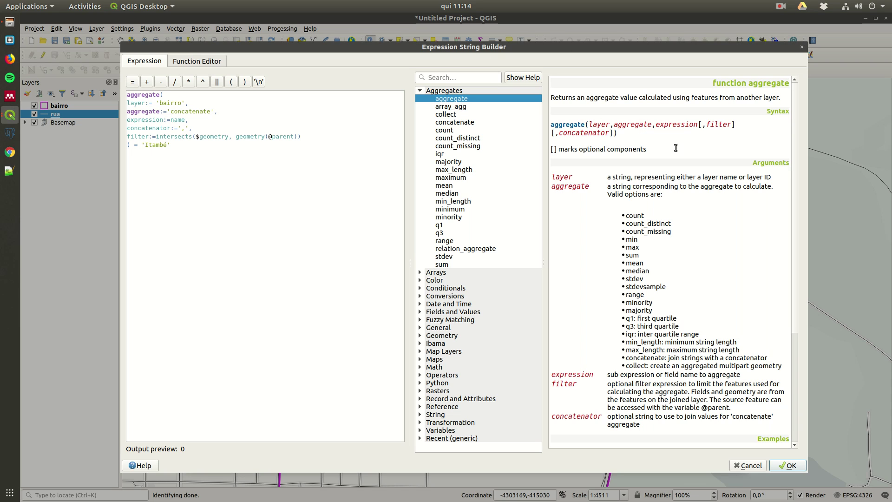
{"action": "double_click", "coordinate": [596, 119]}
{"action": "double_click", "coordinate": [597, 124]}
{"action": "left_click", "coordinate": [609, 177]}
{"action": "left_click_drag", "start_coordinate": [737, 178], "coordinate": [703, 178]}
{"action": "left_click_drag", "start_coordinate": [771, 178], "coordinate": [753, 178]}
Look up the bairro entry among the expression builder's map layers to view its layer ID
{"action": "left_click", "coordinate": [430, 352]}
{"action": "left_click", "coordinate": [421, 352]}
{"action": "left_click", "coordinate": [449, 360]}
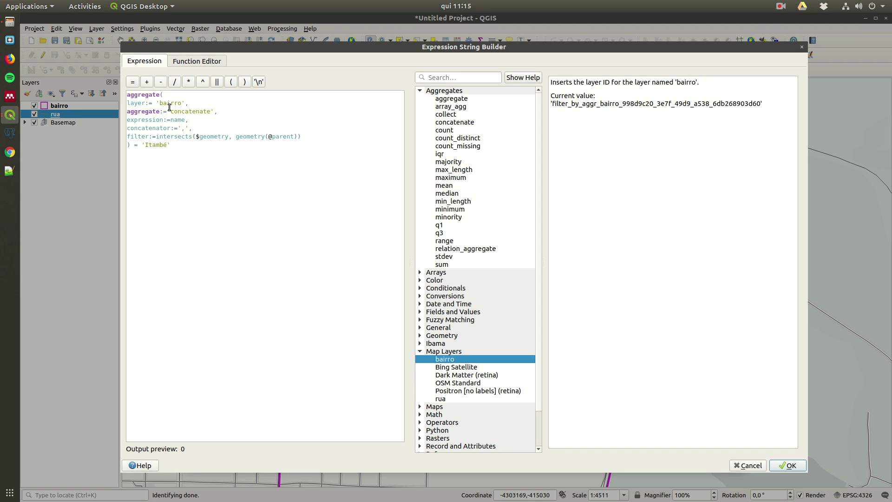
Return to the aggregate function's help and examine its concatenate option and the concatenator and expression arguments
{"action": "left_click", "coordinate": [421, 352]}
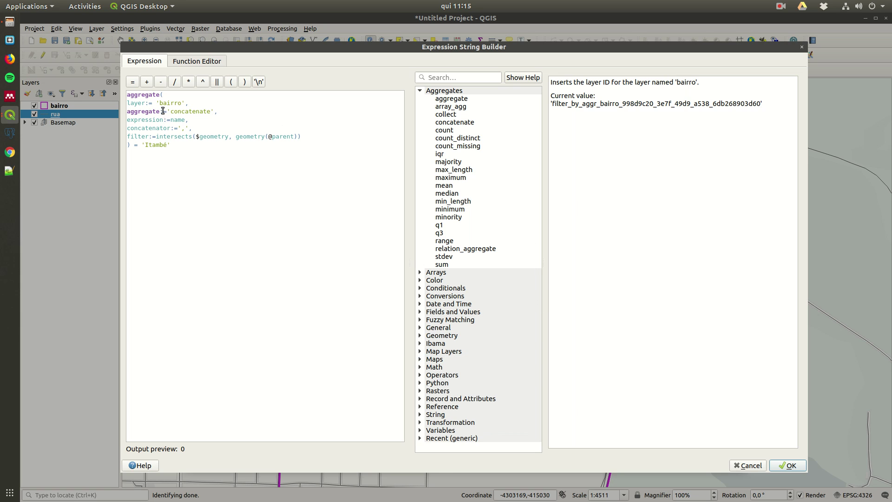
{"action": "left_click", "coordinate": [137, 99], "text": "ctrl"}
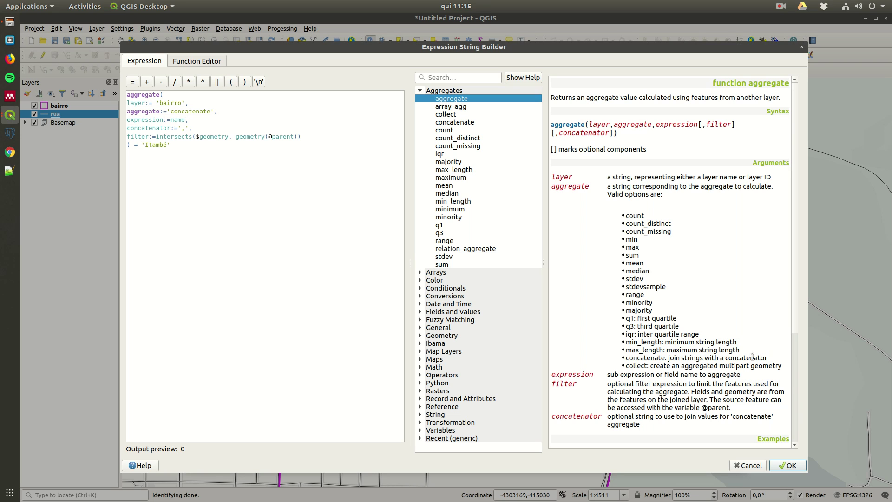
{"action": "double_click", "coordinate": [650, 358]}
{"action": "double_click", "coordinate": [583, 132]}
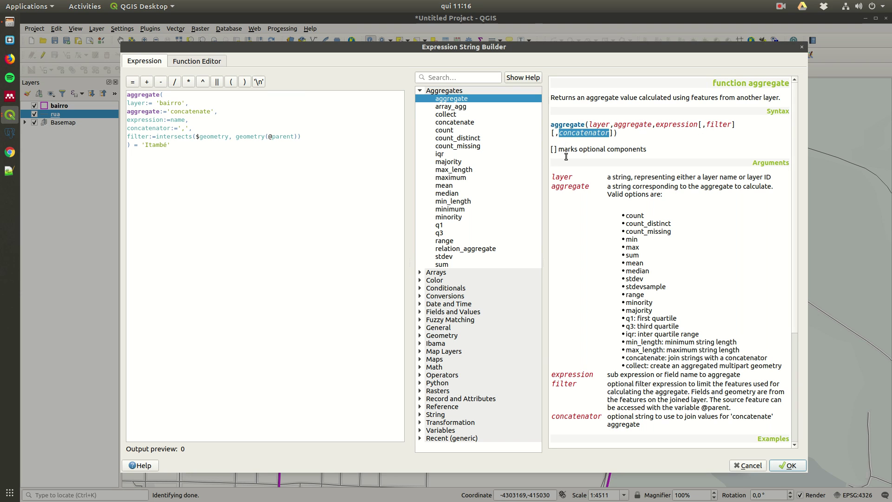
{"action": "left_click", "coordinate": [642, 122]}
{"action": "key", "text": "Tab"}
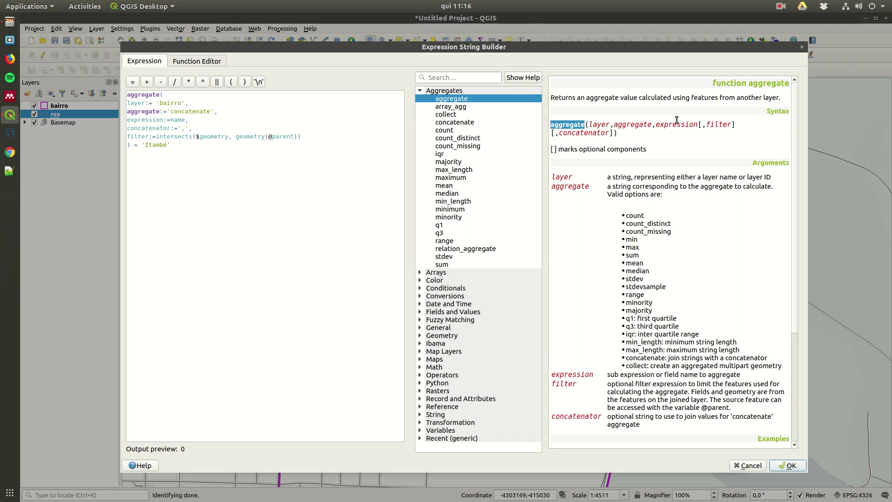
{"action": "double_click", "coordinate": [677, 124]}
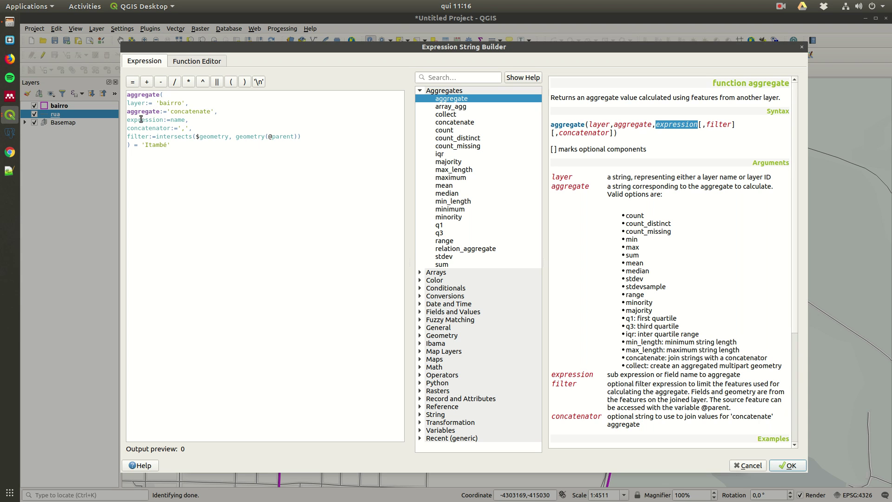
Compare the expression, aggregate and concatenator lines of the filter expression with the function's documented syntax
{"action": "double_click", "coordinate": [172, 120]}
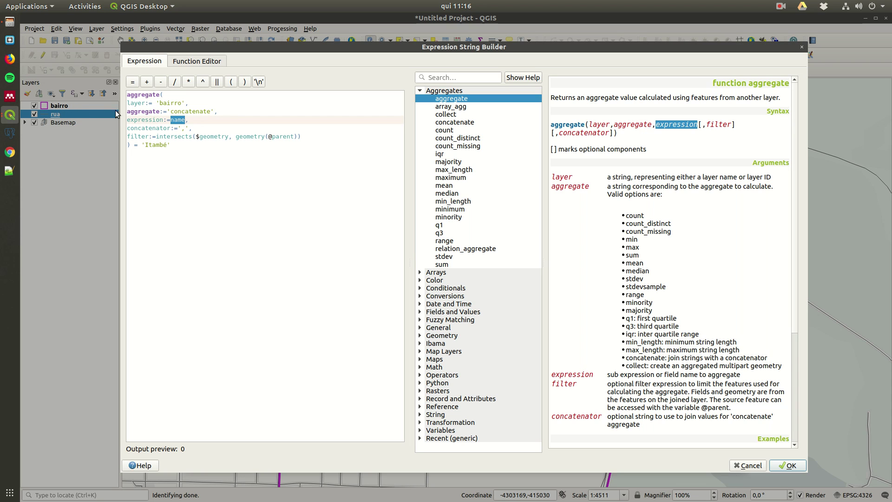
{"action": "left_click", "coordinate": [184, 111]}
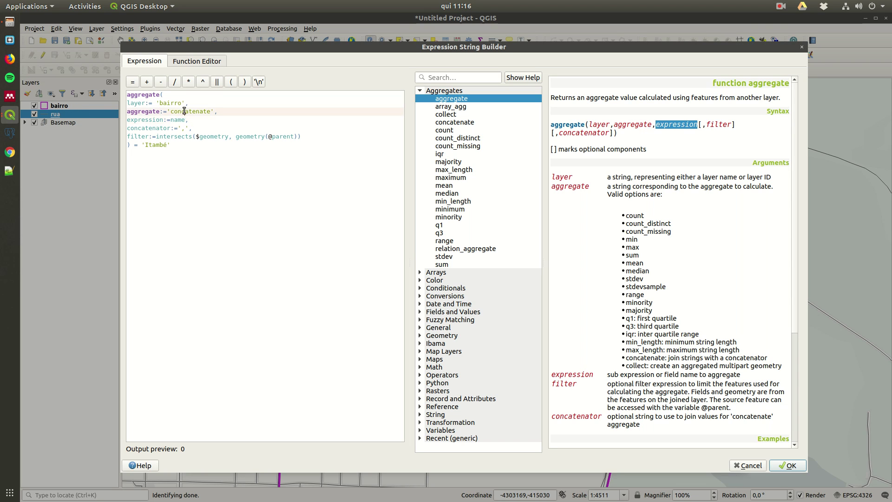
{"action": "triple_click", "coordinate": [185, 111]}
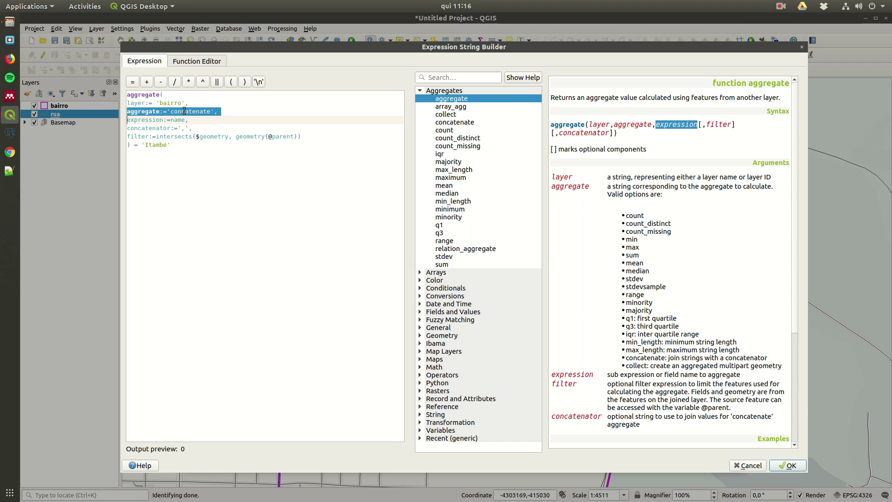
{"action": "double_click", "coordinate": [583, 133]}
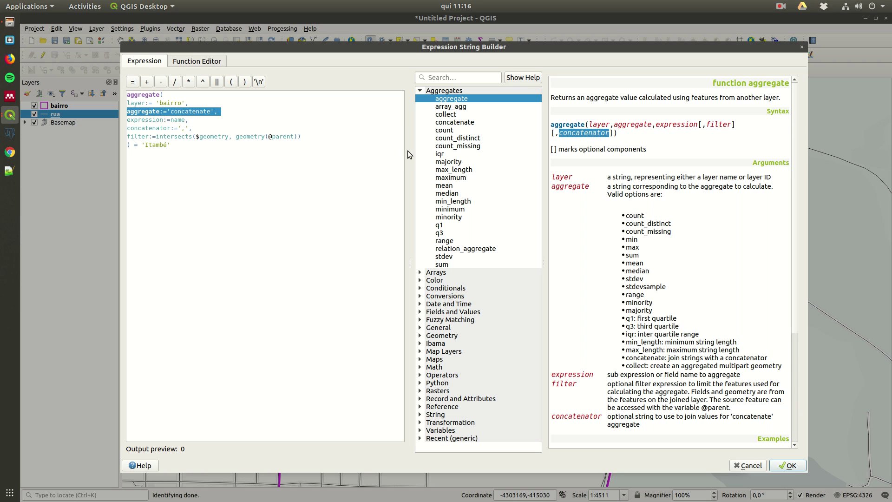
{"action": "double_click", "coordinate": [151, 128]}
{"action": "left_click", "coordinate": [184, 129]}
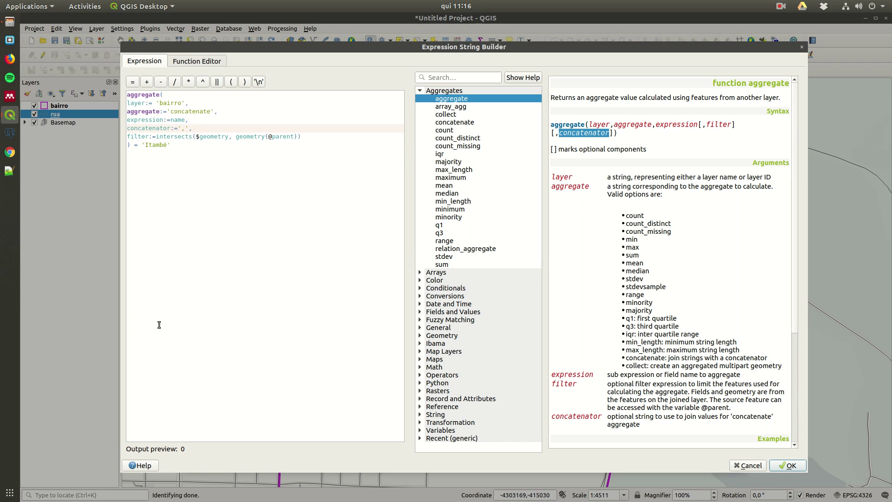
Write three example lines, Bairro A, Bairro B and Bairro C, beneath the aggregate expression
{"action": "left_click", "coordinate": [200, 149]}
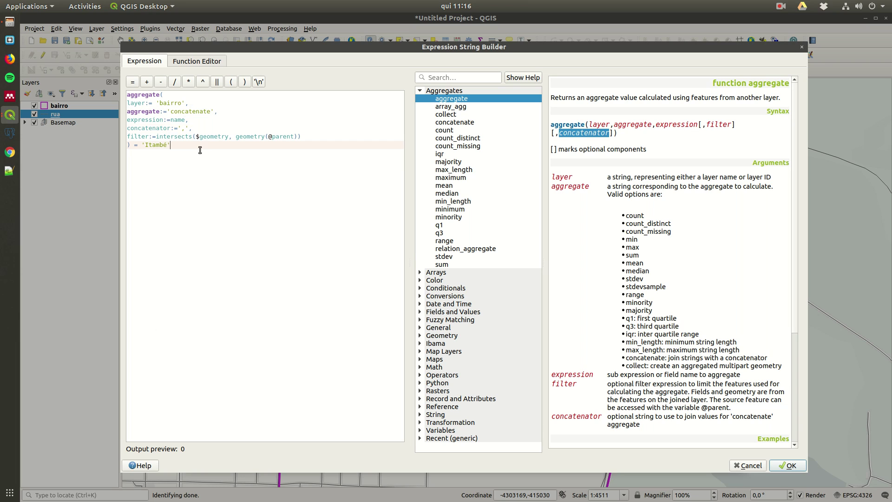
{"action": "key", "text": "Return"}
{"action": "key", "text": "Return"}
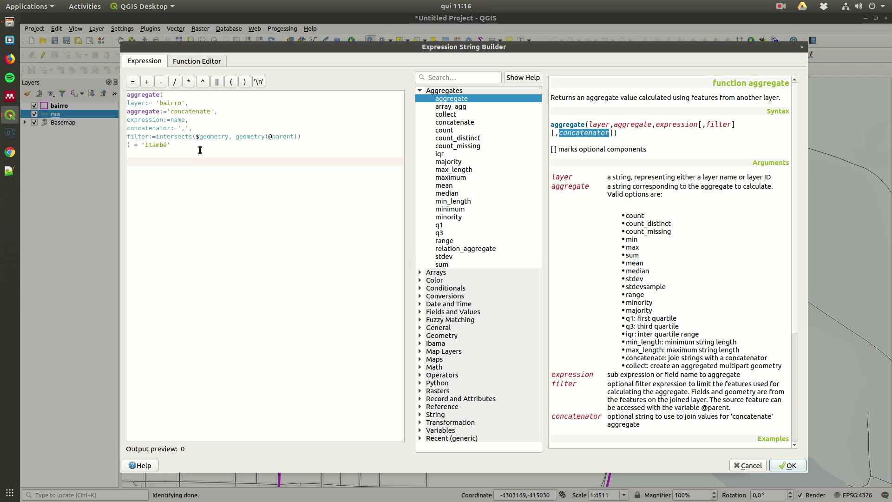
{"action": "type", "text": "Bairro A"}
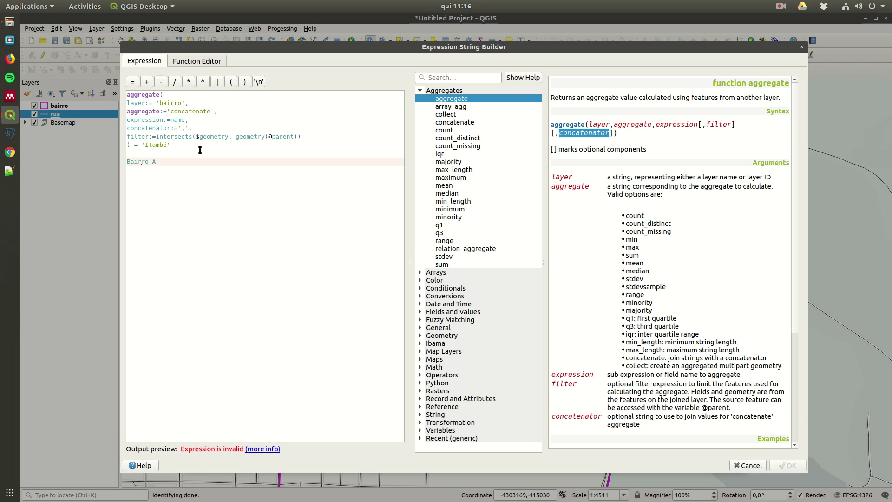
{"action": "key", "text": "shift+Home"}
{"action": "key", "text": "ctrl+c"}
{"action": "key", "text": "End"}
{"action": "key", "text": "Return"}
{"action": "key", "text": "ctrl+v"}
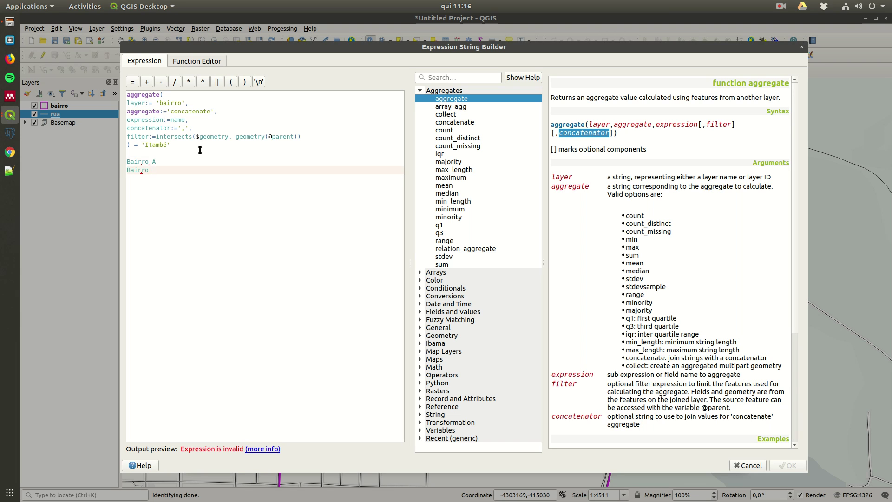
{"action": "key", "text": "Return"}
{"action": "key", "text": "ctrl+v"}
Join the three example lines into one comma-separated line reading Bairro A , Bairro B , Bairro C
{"action": "key", "text": "Up"}
{"action": "key", "text": "Up"}
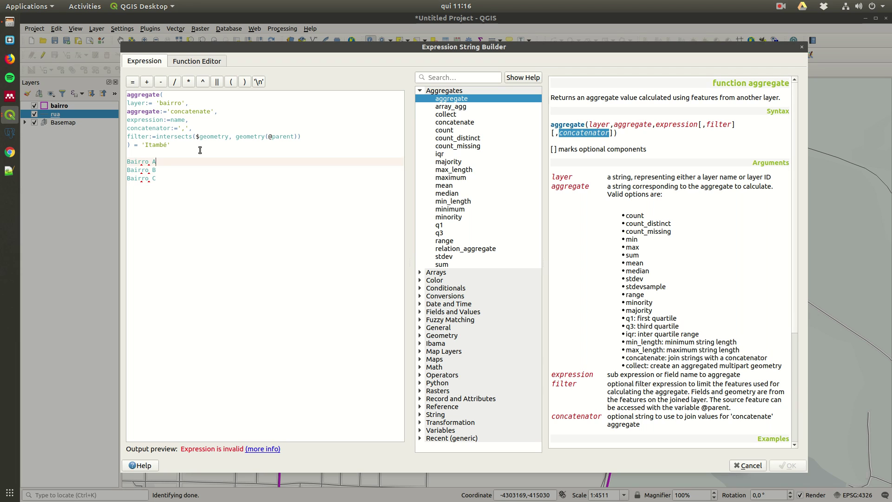
{"action": "key", "text": "Delete"}
{"action": "key", "text": "Delete"}
{"action": "left_click", "coordinate": [200, 150]}
{"action": "key", "text": "Return"}
{"action": "key", "text": "Down"}
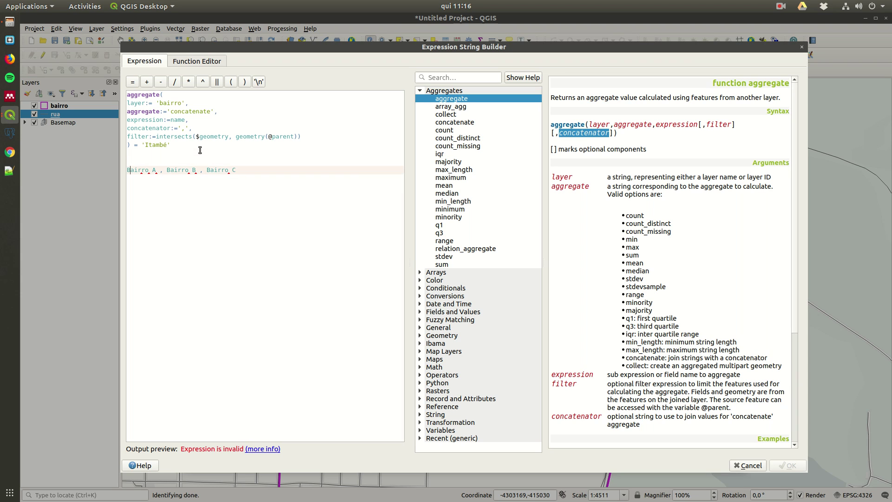
{"action": "key", "text": "Right"}
{"action": "key", "text": "Right"}
{"action": "key", "text": "Right"}
{"action": "key", "text": "Right"}
{"action": "key", "text": "Right"}
{"action": "key", "text": "Right"}
{"action": "key", "text": "Right"}
{"action": "key", "text": "Right"}
{"action": "key", "text": "Right"}
{"action": "key", "text": "Right"}
{"action": "key", "text": "Right"}
{"action": "key", "text": "Right"}
{"action": "key", "text": "Right"}
{"action": "key", "text": "Right"}
{"action": "key", "text": "Right"}
{"action": "key", "text": "Right"}
{"action": "key", "text": "Right"}
{"action": "key", "text": "Right"}
Remove the example neighbourhood list and the blank lines beneath the aggregate expression
{"action": "key", "text": "shift+Home"}
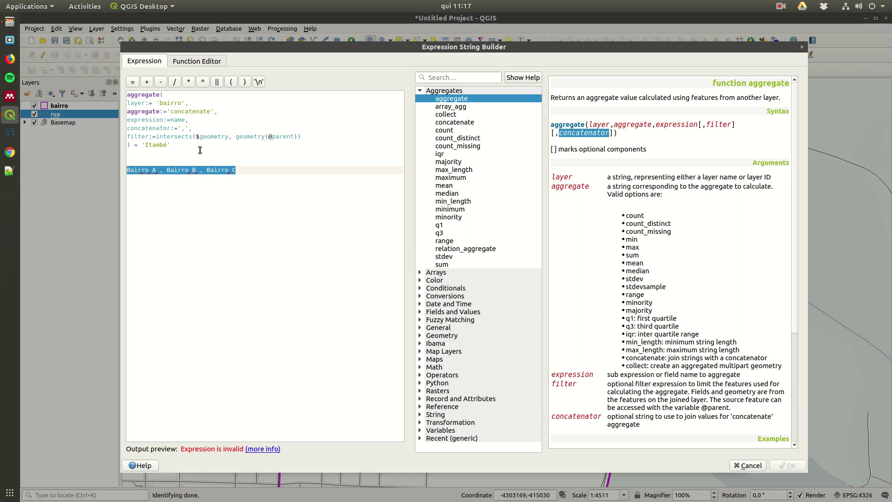
{"action": "key", "text": "BackSpace"}
{"action": "key", "text": "BackSpace"}
{"action": "key", "text": "BackSpace"}
{"action": "key", "text": "BackSpace"}
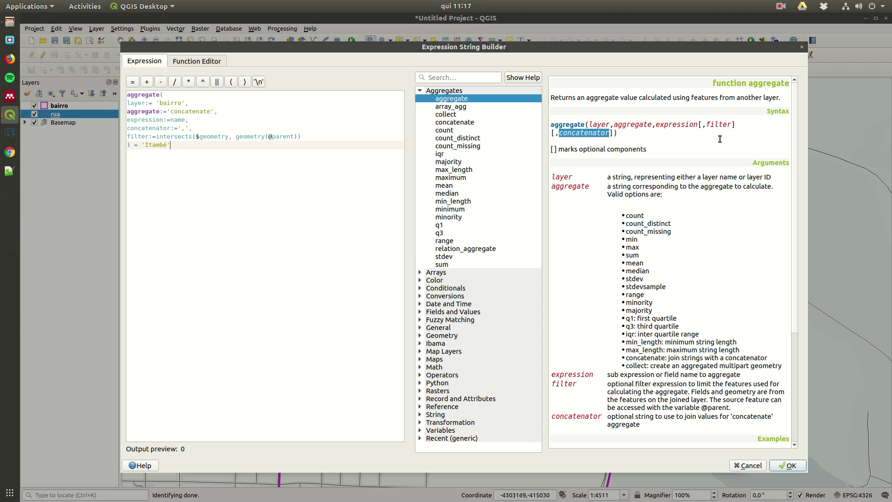
{"action": "double_click", "coordinate": [717, 124]}
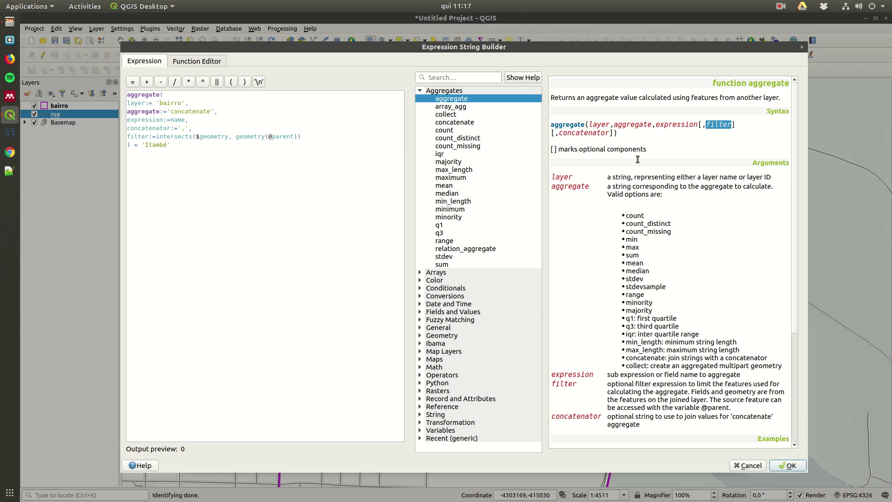
{"action": "double_click", "coordinate": [140, 136]}
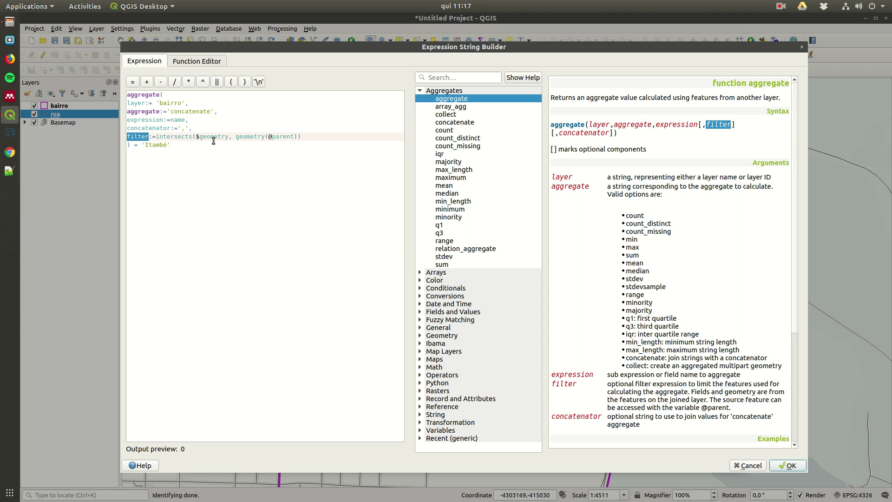
{"action": "left_click", "coordinate": [213, 189]}
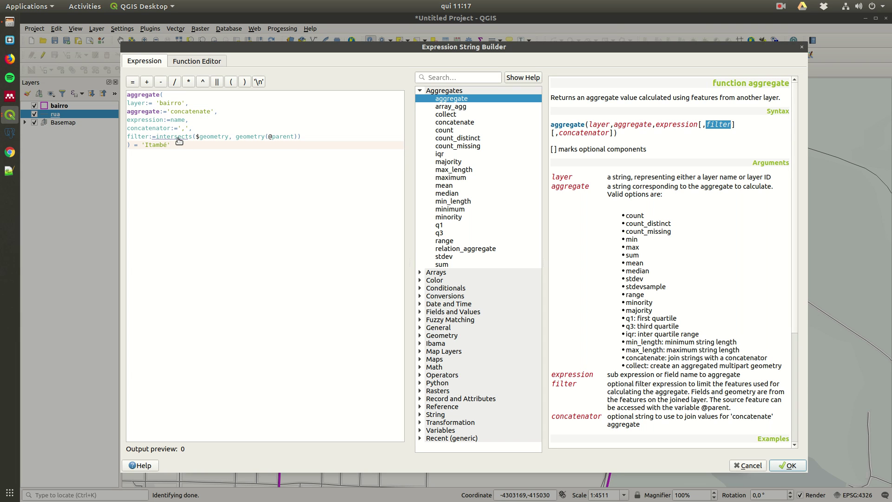
{"action": "double_click", "coordinate": [215, 137]}
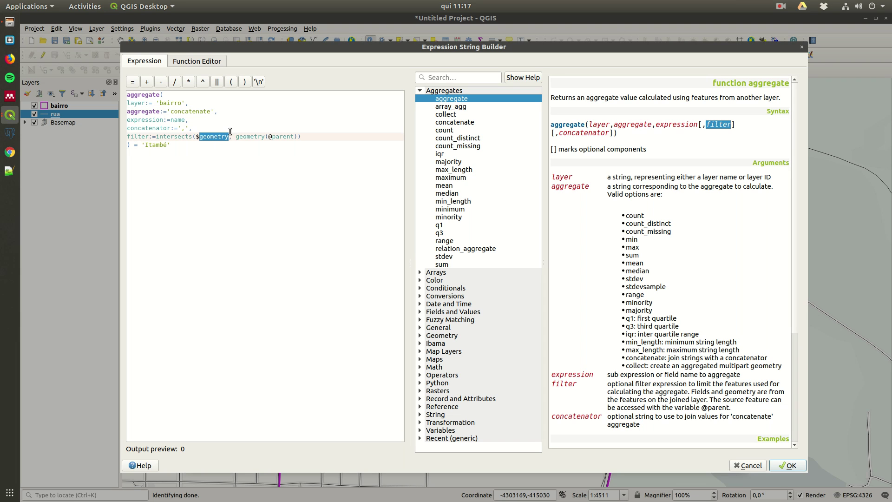
{"action": "left_click_drag", "start_coordinate": [192, 129], "coordinate": [170, 129]}
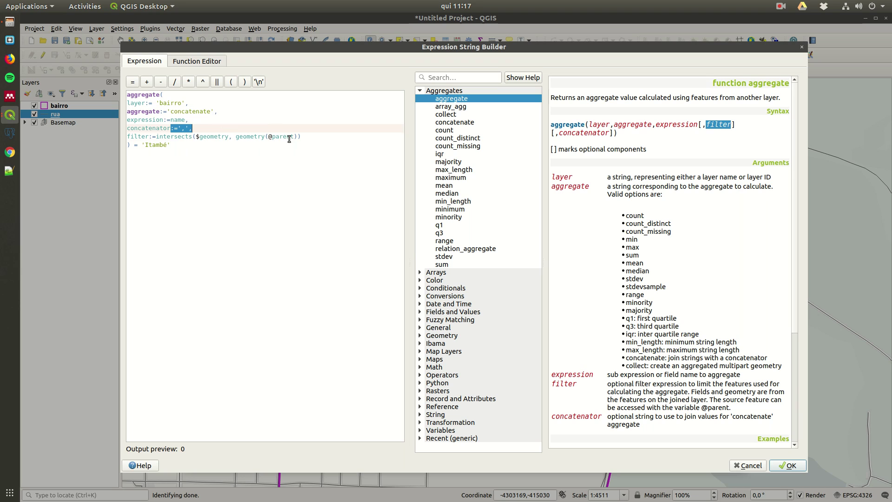
{"action": "left_click", "coordinate": [708, 398]}
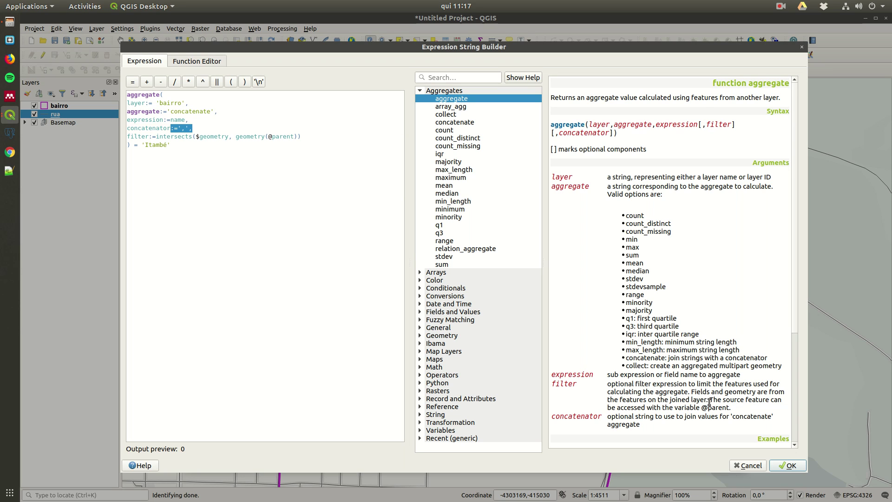
{"action": "left_click_drag", "start_coordinate": [711, 399], "coordinate": [731, 408]}
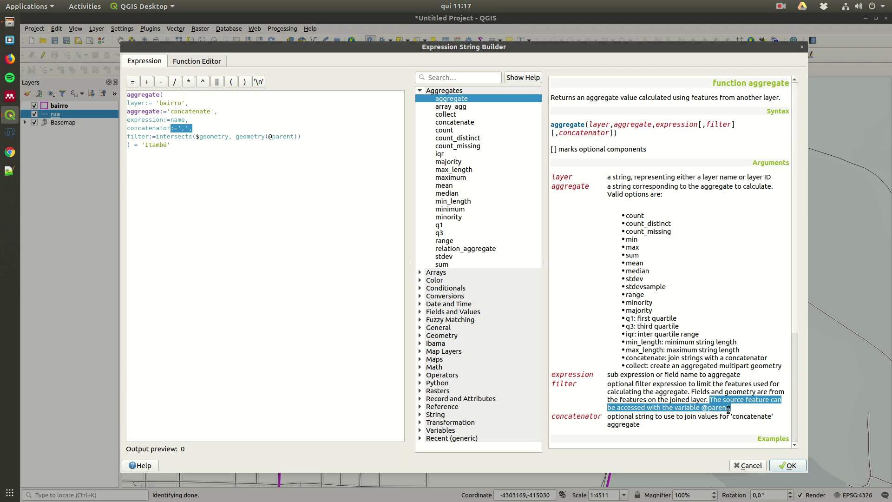
Set the neighbourhood name compared in the aggregate expression to Centro and confirm the label rule and layer properties
{"action": "left_click", "coordinate": [187, 144]}
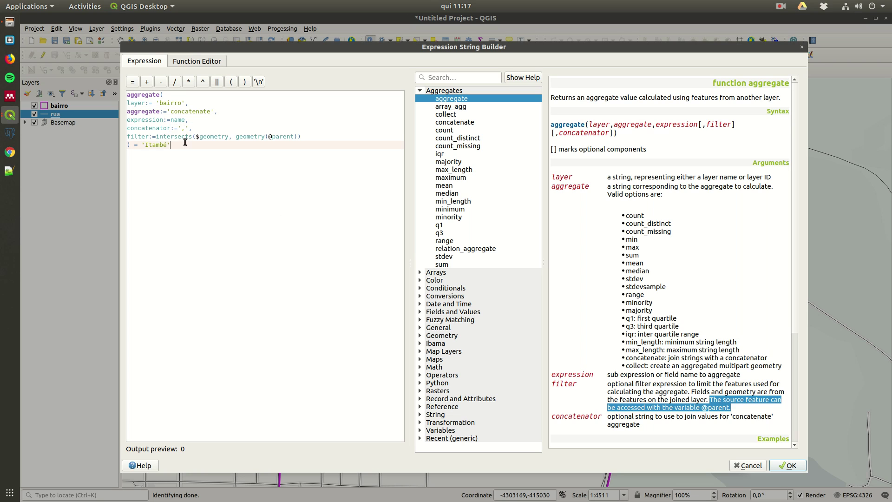
{"action": "left_click_drag", "start_coordinate": [134, 147], "coordinate": [265, 152]}
{"action": "key", "text": "ctrl+c"}
{"action": "key", "text": "BackSpace"}
{"action": "key", "text": "ctrl+v"}
{"action": "double_click", "coordinate": [155, 145]}
{"action": "type", "text": "Cent"}
{"action": "left_click", "coordinate": [802, 468]}
{"action": "left_click", "coordinate": [722, 457]}
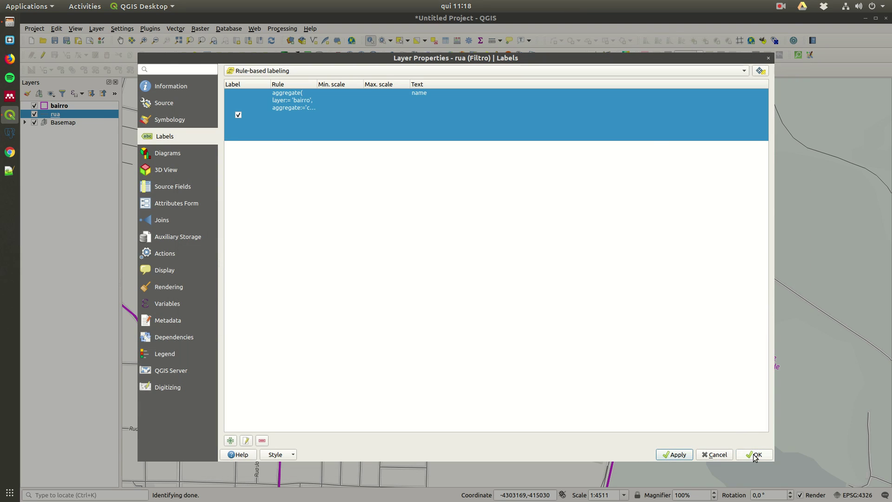
{"action": "left_click", "coordinate": [753, 455]}
Examine the street labels within and around the Centro neighbourhood's boundary on the map
{"action": "scroll", "coordinate": [447, 315], "scroll_direction": "down", "scroll_amount": 1}
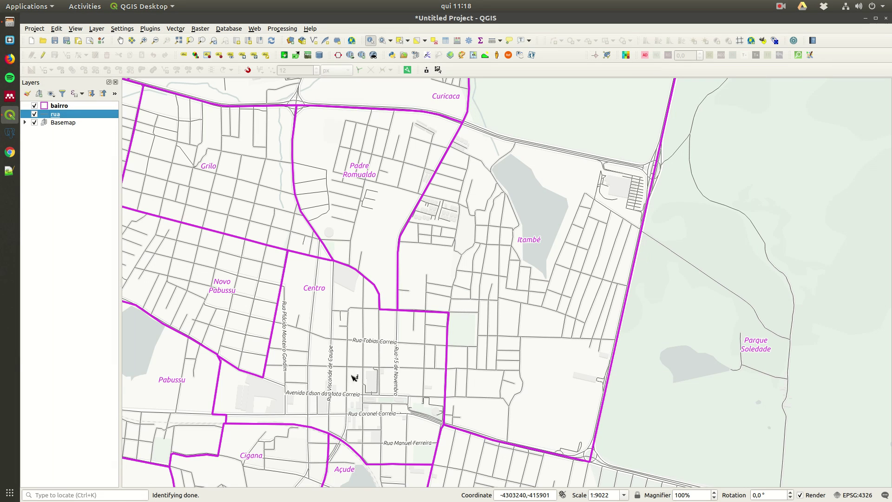
{"action": "scroll", "coordinate": [287, 442], "scroll_direction": "up", "scroll_amount": 1}
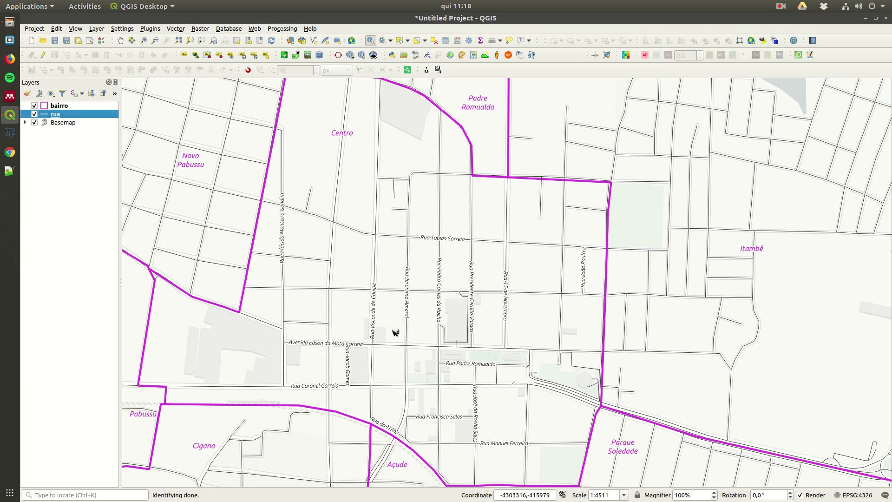
{"action": "left_click_drag", "start_coordinate": [388, 215], "coordinate": [386, 249]}
{"action": "scroll", "coordinate": [377, 251], "scroll_direction": "up", "scroll_amount": 1}
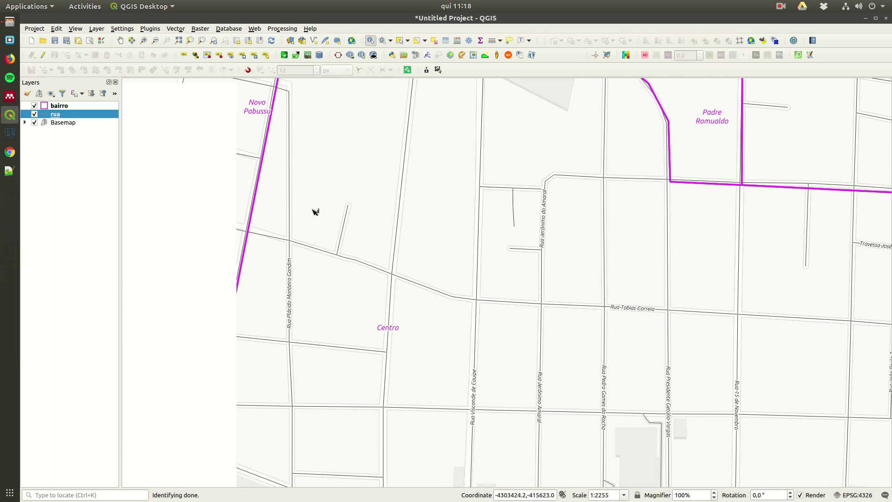
{"action": "scroll", "coordinate": [316, 212], "scroll_direction": "down", "scroll_amount": 1}
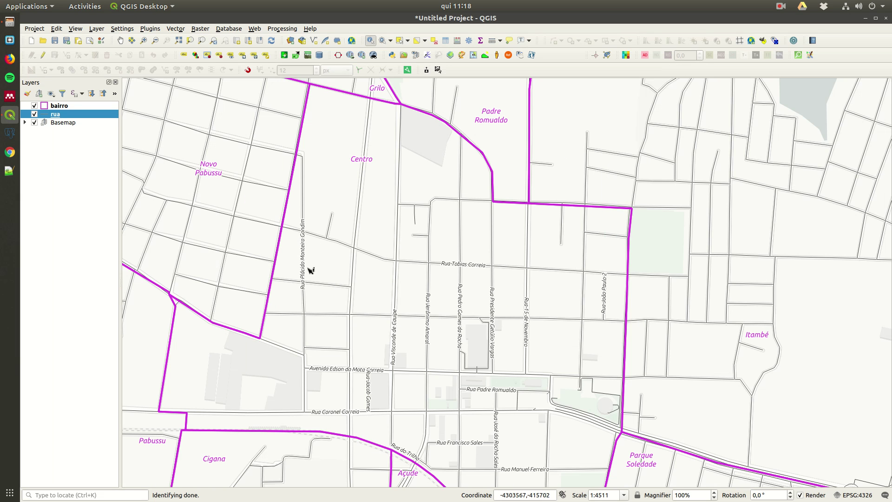
{"action": "scroll", "coordinate": [309, 343], "scroll_direction": "up", "scroll_amount": 1}
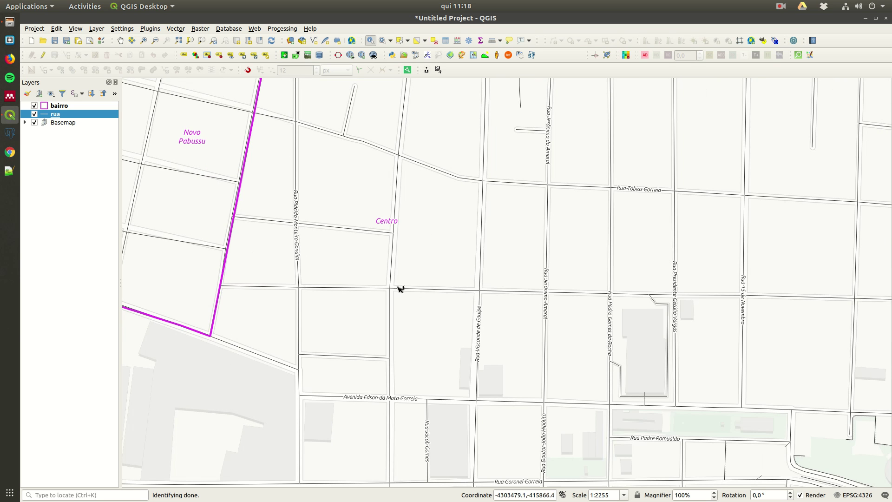
{"action": "key", "text": "Right"}
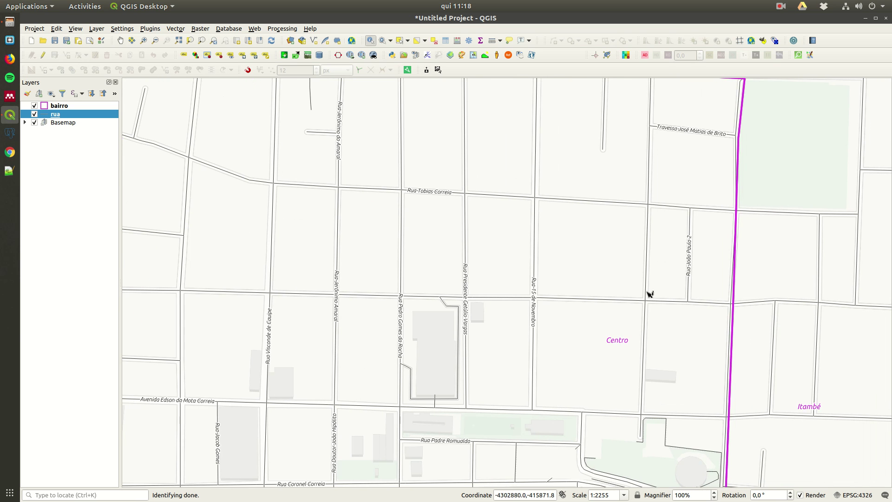
{"action": "scroll", "coordinate": [558, 297], "scroll_direction": "down", "scroll_amount": 1}
{"action": "right_click", "coordinate": [301, 290]}
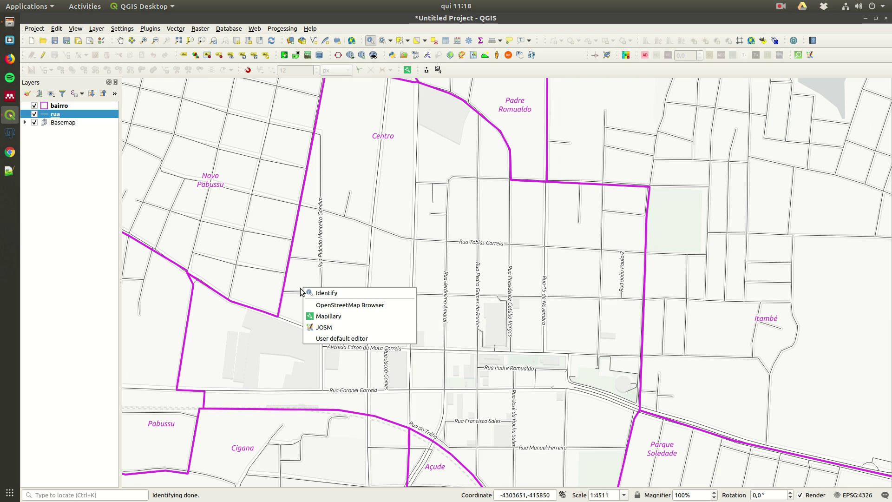
{"action": "left_click", "coordinate": [303, 295]}
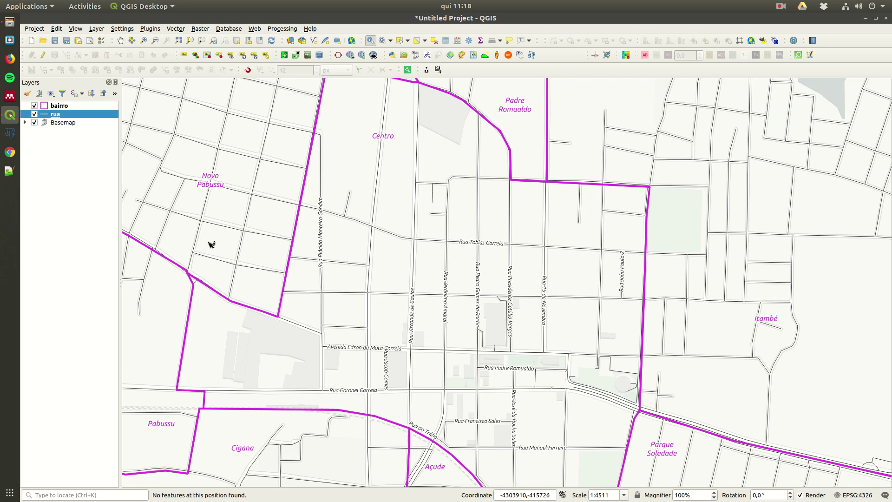
Replace the equality operator with ilike before 'Centro' in the aggregate expression of the rua layer's label rule
{"action": "scroll", "coordinate": [512, 293], "scroll_direction": "up", "scroll_amount": 1}
{"action": "scroll", "coordinate": [459, 285], "scroll_direction": "down", "scroll_amount": 1}
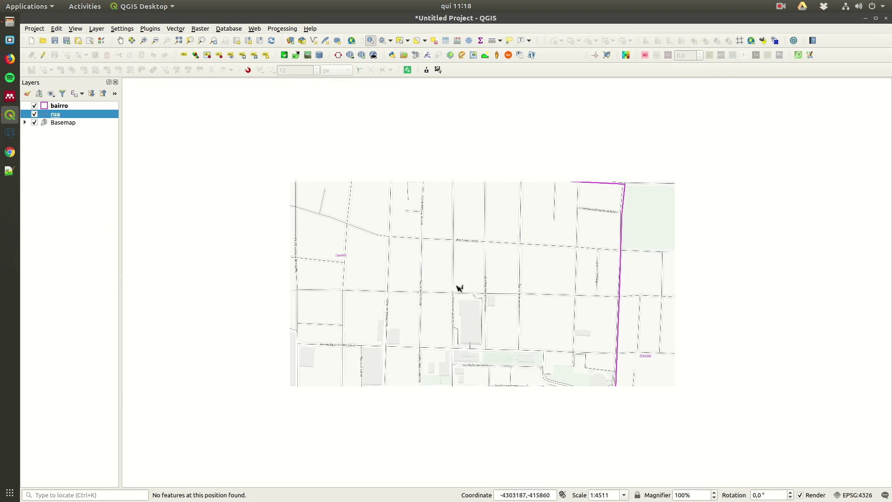
{"action": "right_click", "coordinate": [60, 115]}
{"action": "left_click", "coordinate": [94, 313]}
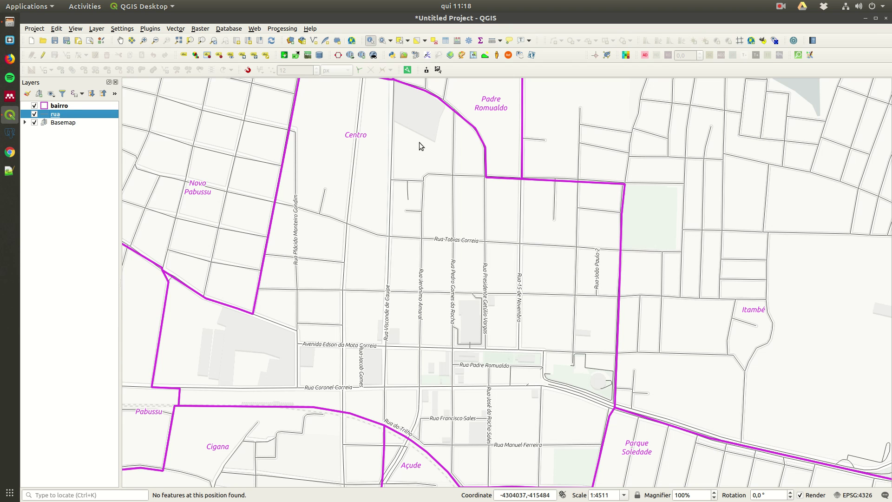
{"action": "double_click", "coordinate": [241, 115]}
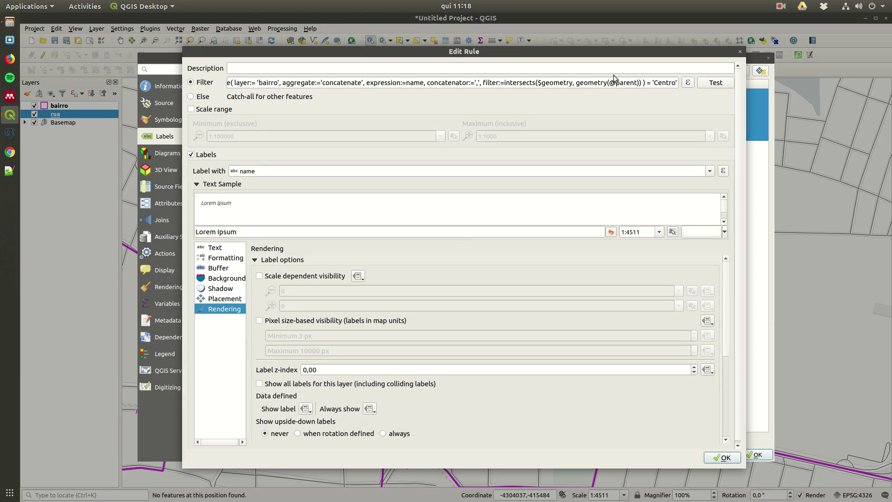
{"action": "left_click", "coordinate": [688, 82]}
{"action": "left_click", "coordinate": [139, 149]}
{"action": "key", "text": "BackSpace"}
{"action": "type", "text": "ilike  'Centro"}
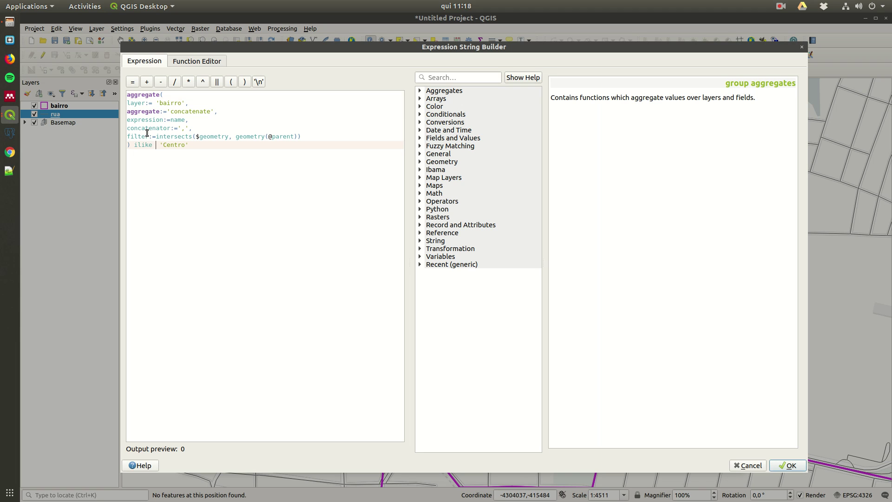
Enclose Centro in % wildcards so the comparison reads '%Centro%', and confirm the expression, label rule and layer properties
{"action": "type", "text": "%"}
{"action": "left_click", "coordinate": [790, 466]}
{"action": "left_click", "coordinate": [723, 456]}
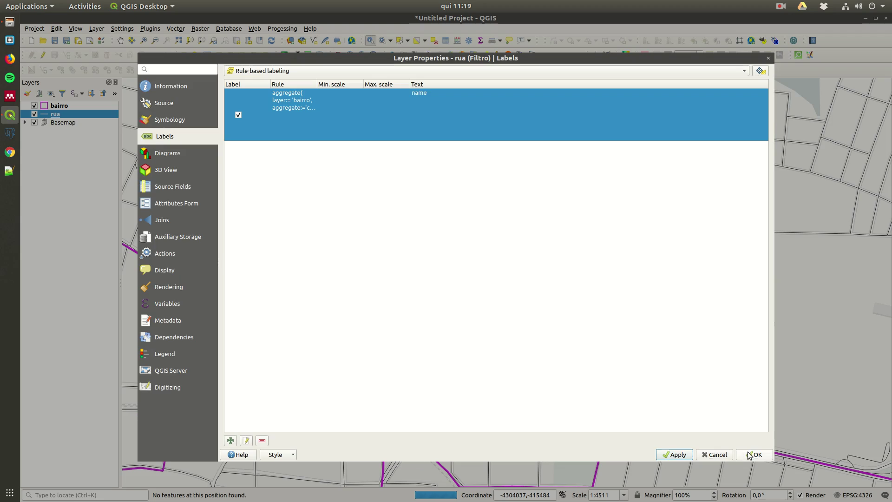
{"action": "left_click", "coordinate": [751, 455]}
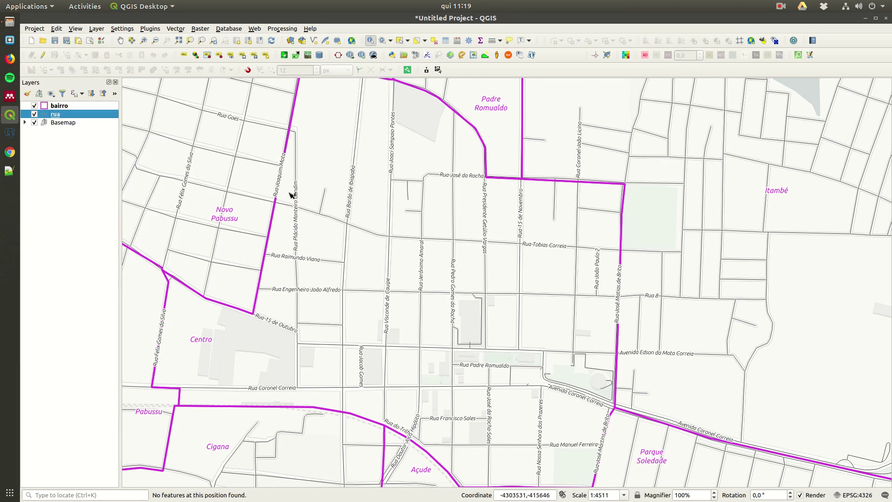
Examine the labelled streets that cross or touch Centro's boundary and continue into neighbouring areas such as Novo Pabussu and Itambé
{"action": "scroll", "coordinate": [302, 176], "scroll_direction": "down", "scroll_amount": 2}
{"action": "scroll", "coordinate": [261, 150], "scroll_direction": "up", "scroll_amount": 2}
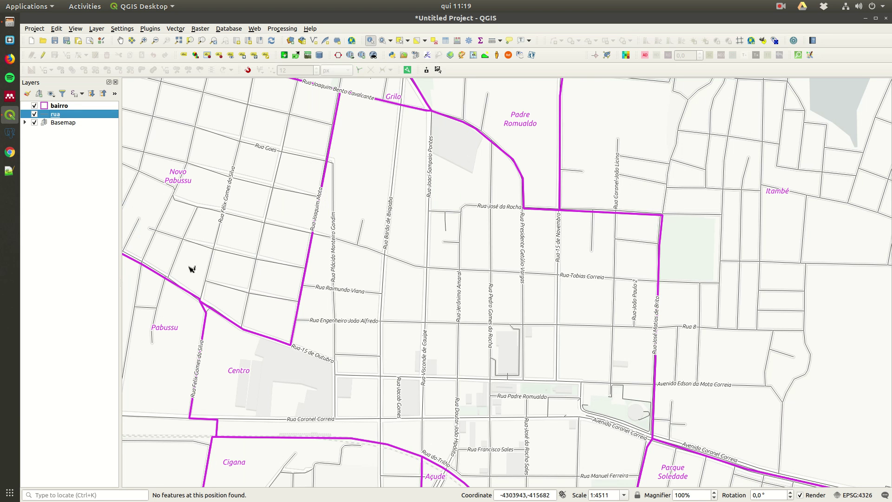
{"action": "scroll", "coordinate": [188, 302], "scroll_direction": "up", "scroll_amount": 5}
{"action": "scroll", "coordinate": [251, 297], "scroll_direction": "up", "scroll_amount": 6}
{"action": "scroll", "coordinate": [221, 242], "scroll_direction": "down", "scroll_amount": 9}
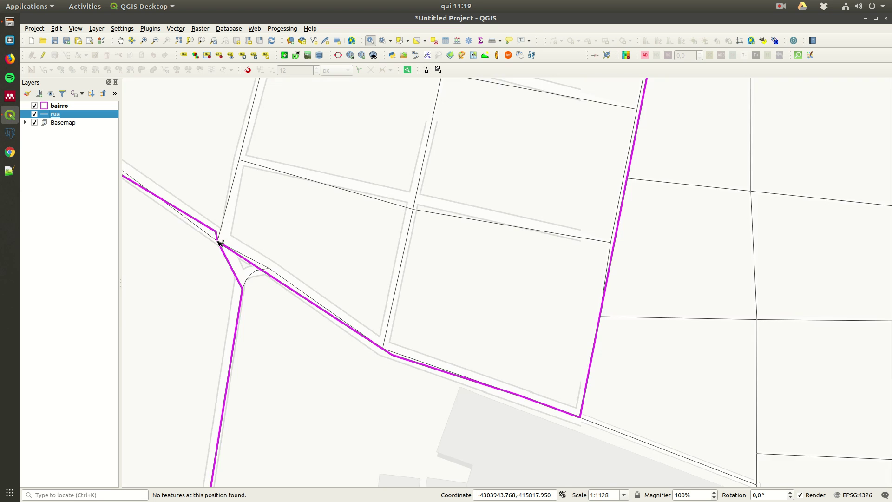
{"action": "scroll", "coordinate": [220, 243], "scroll_direction": "down", "scroll_amount": 3}
{"action": "scroll", "coordinate": [299, 232], "scroll_direction": "up", "scroll_amount": 1}
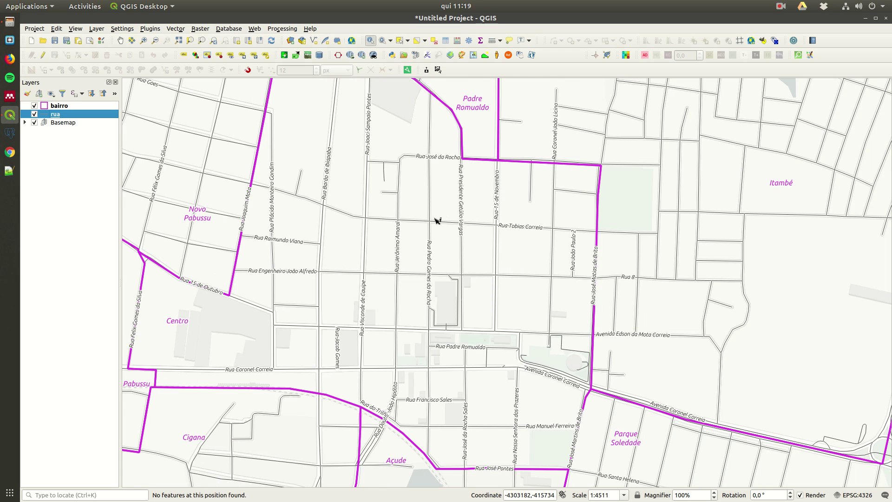
{"action": "scroll", "coordinate": [437, 207], "scroll_direction": "down", "scroll_amount": 1}
{"action": "scroll", "coordinate": [438, 208], "scroll_direction": "up", "scroll_amount": 1}
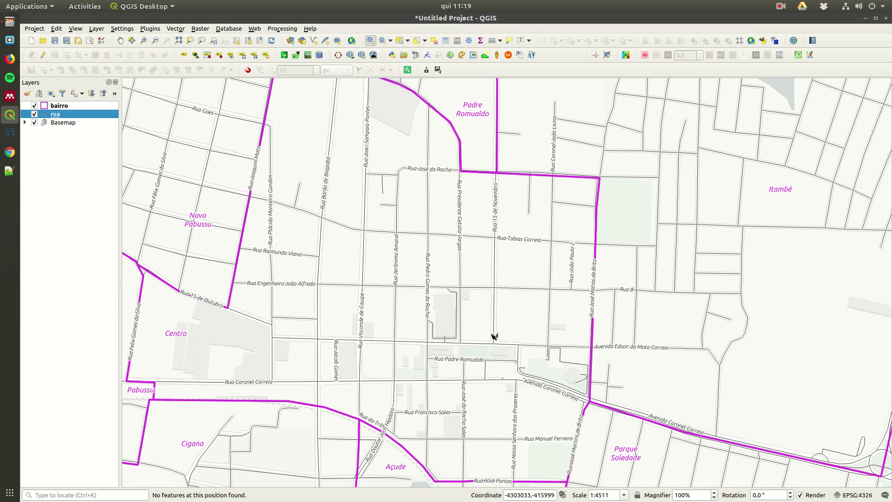
{"action": "scroll", "coordinate": [493, 335], "scroll_direction": "down", "scroll_amount": 1}
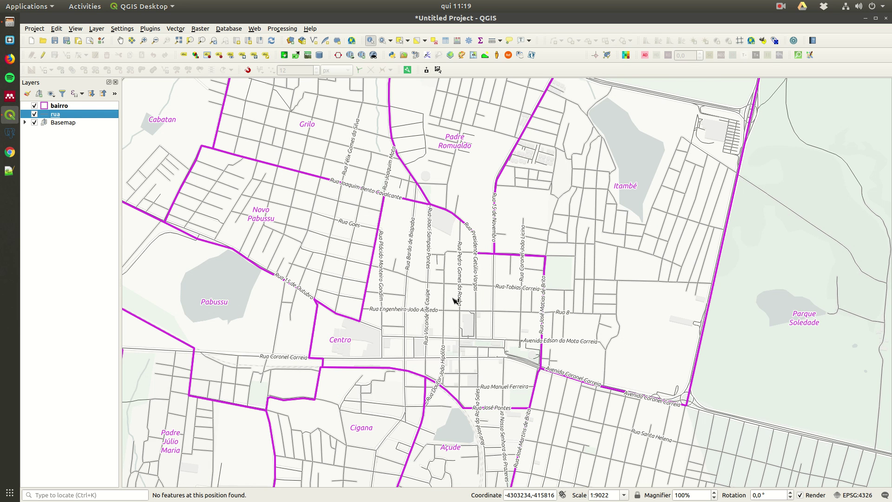
{"action": "scroll", "coordinate": [454, 299], "scroll_direction": "up", "scroll_amount": 1}
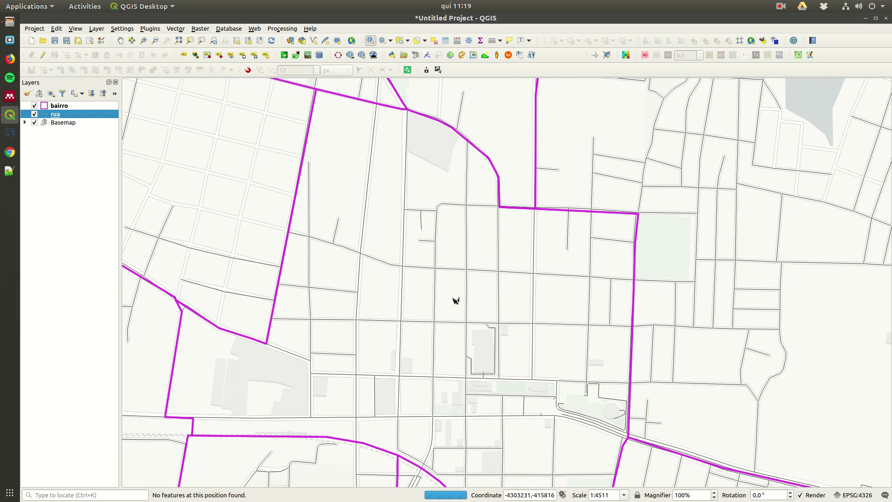
Copy the aggregate expression without its closing parenthesis and ilike comparison from the rua label rule, and close the dialogs without changes
{"action": "right_click", "coordinate": [65, 114]}
{"action": "left_click", "coordinate": [102, 308]}
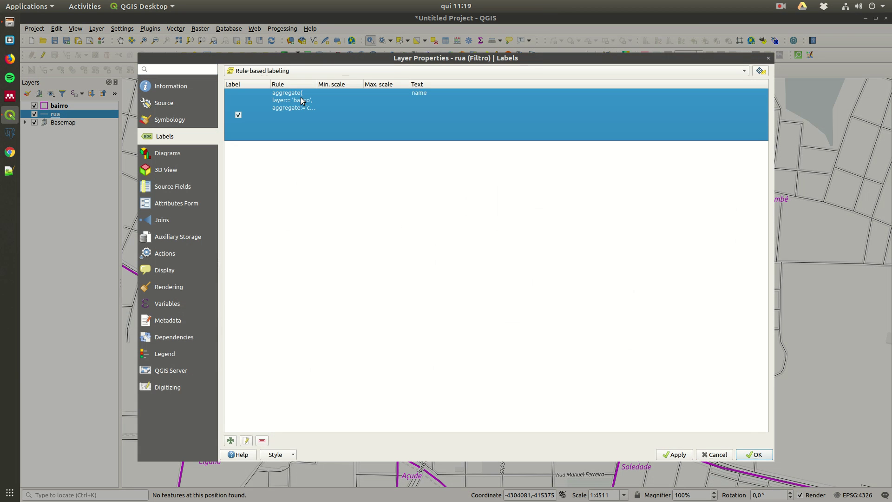
{"action": "double_click", "coordinate": [301, 100]}
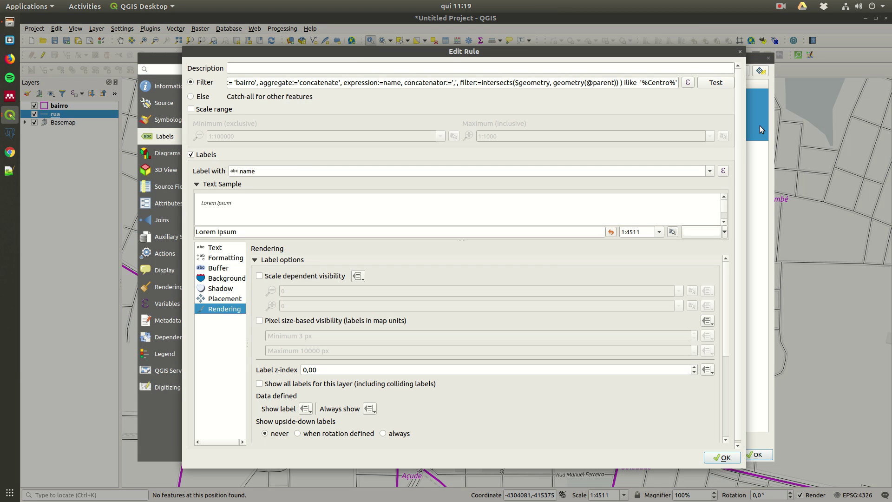
{"action": "left_click", "coordinate": [688, 83]}
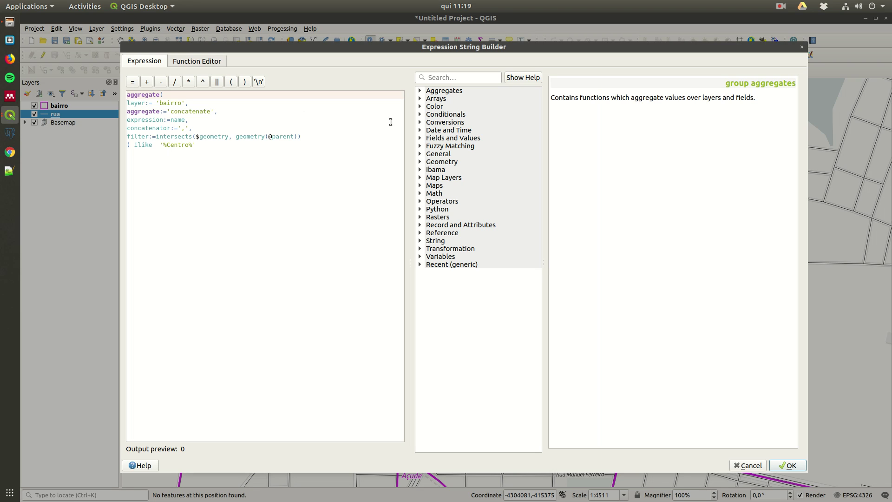
{"action": "left_click", "coordinate": [130, 144]}
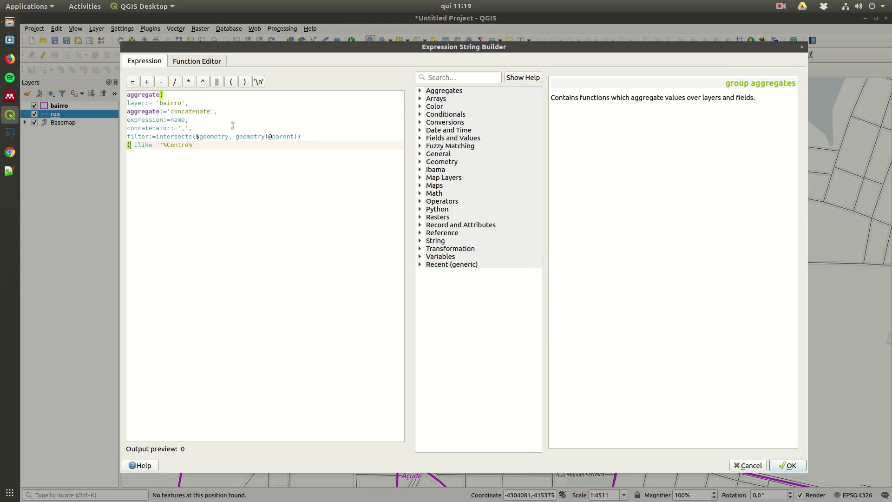
{"action": "left_click_drag", "start_coordinate": [306, 136], "coordinate": [117, 95]}
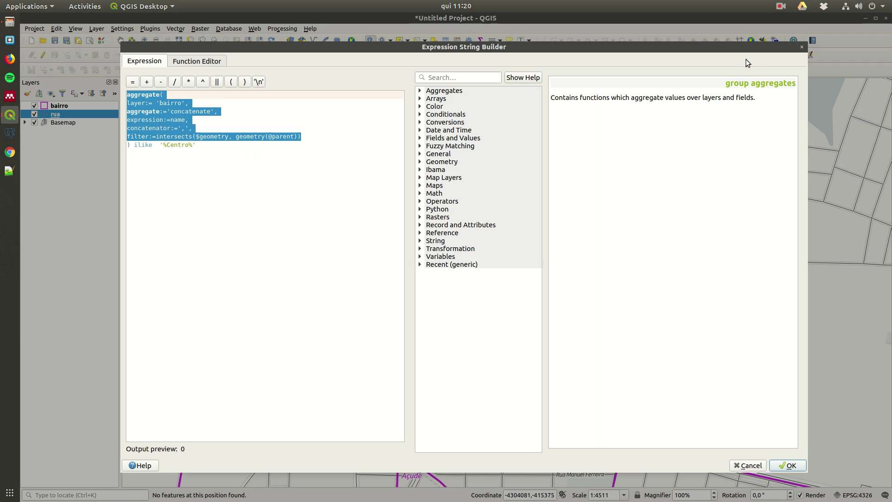
{"action": "left_click_drag", "start_coordinate": [308, 135], "coordinate": [84, 65]}
{"action": "key", "text": "ctrl+c"}
{"action": "left_click", "coordinate": [801, 48]}
{"action": "left_click", "coordinate": [739, 51]}
{"action": "left_click", "coordinate": [768, 60]}
Define a new text field named Bairro with length 255 in the field calculator of the rua layer's attribute table
{"action": "right_click", "coordinate": [51, 113]}
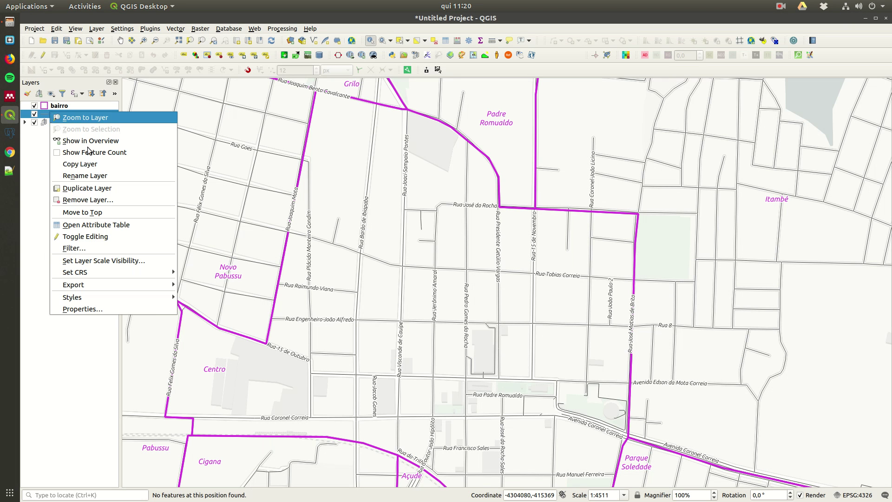
{"action": "left_click", "coordinate": [109, 225]}
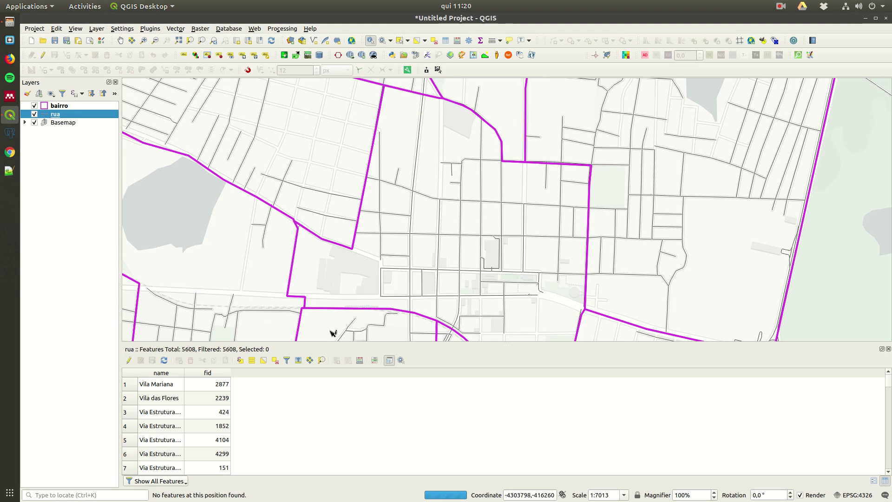
{"action": "left_click_drag", "start_coordinate": [306, 343], "coordinate": [299, 173]}
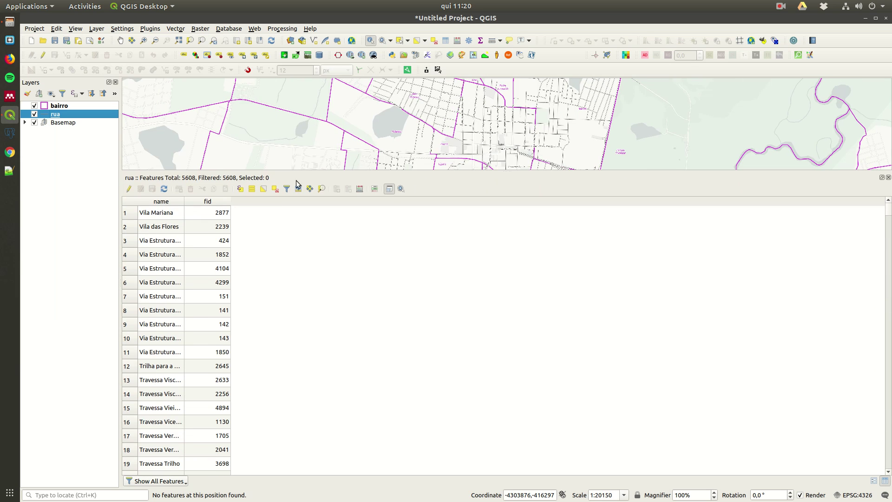
{"action": "left_click", "coordinate": [361, 190]}
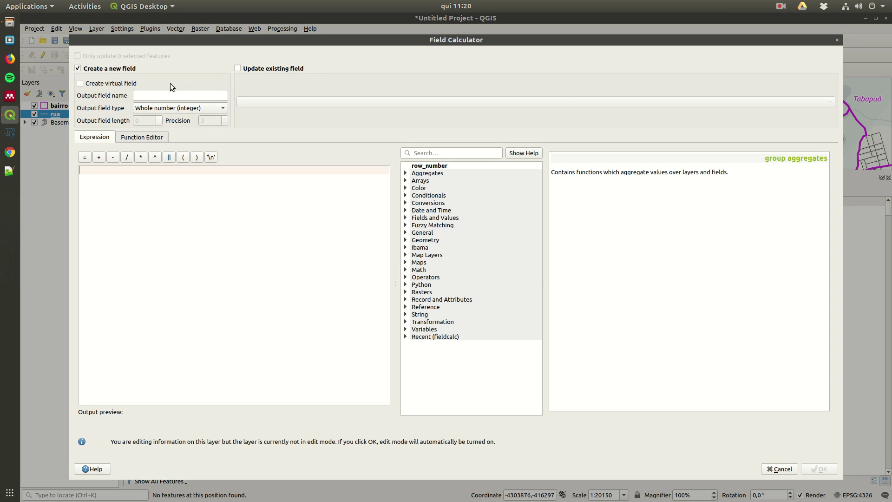
{"action": "left_click", "coordinate": [146, 94]}
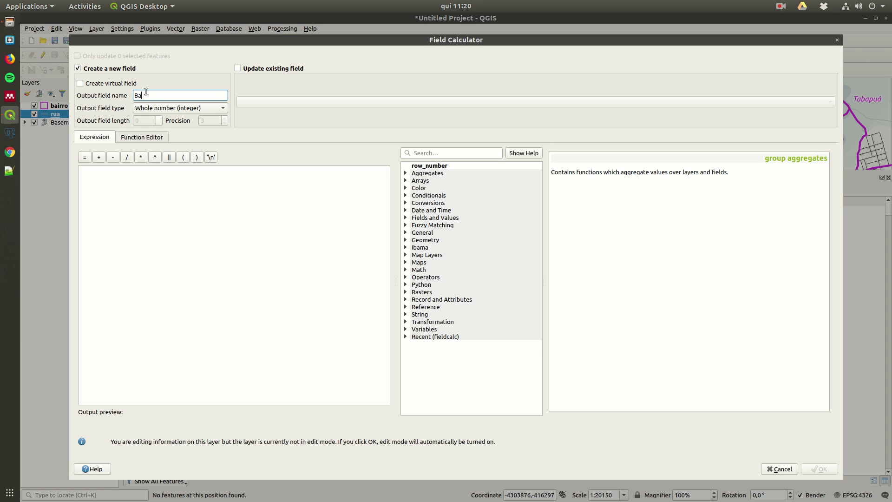
{"action": "left_click", "coordinate": [190, 108]}
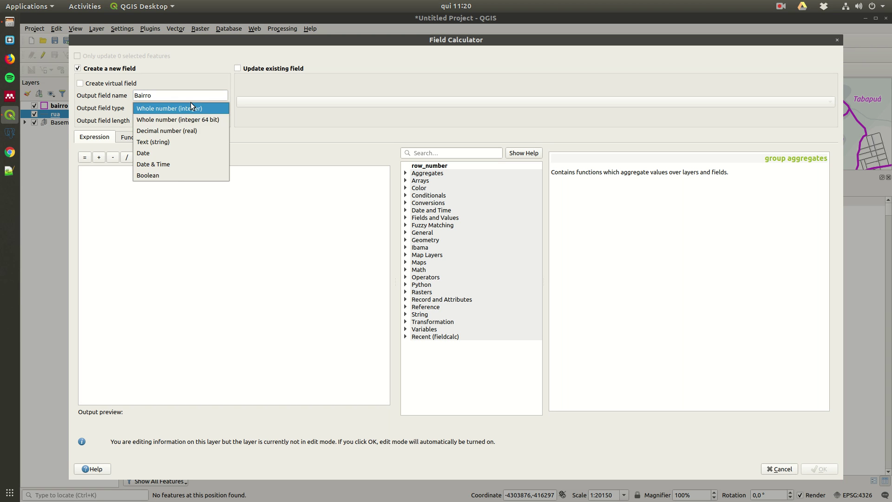
{"action": "left_click", "coordinate": [174, 143]}
{"action": "key", "text": "Tab"}
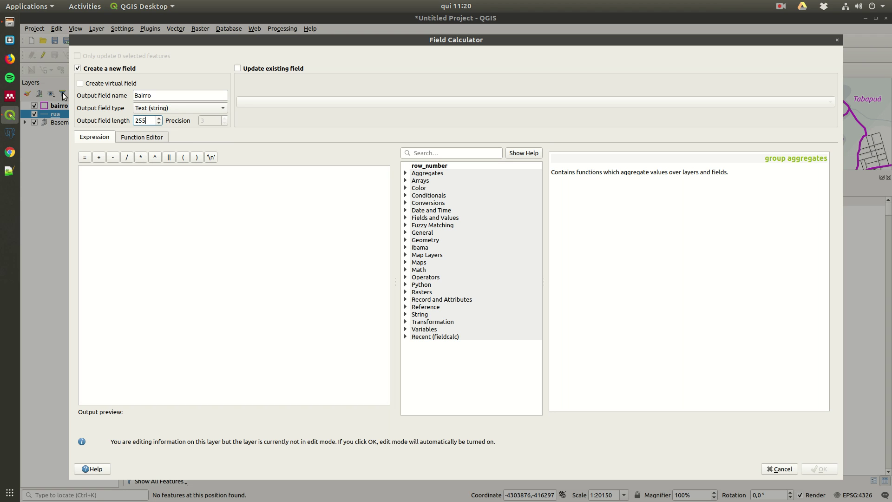
Paste the copied aggregate expression for the Bairro field, add the missing closing parenthesis and calculate the field
{"action": "left_click", "coordinate": [114, 235]}
{"action": "key", "text": "ctrl+v"}
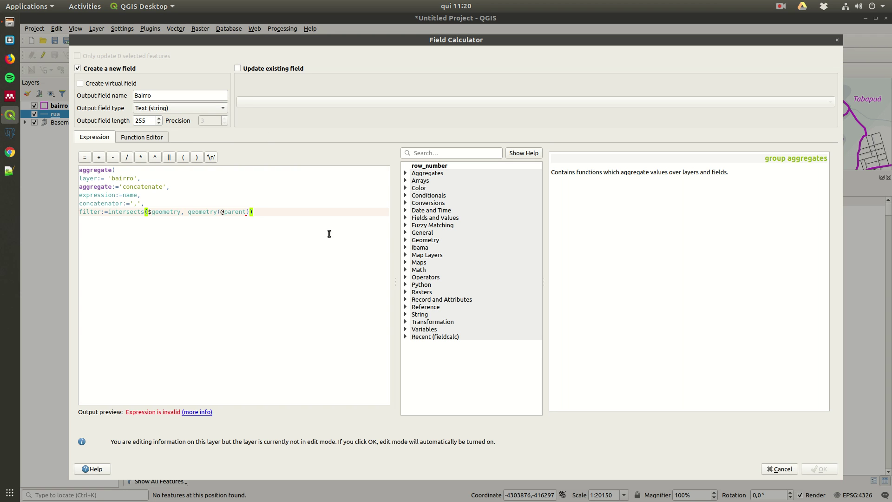
{"action": "left_click", "coordinate": [115, 170]}
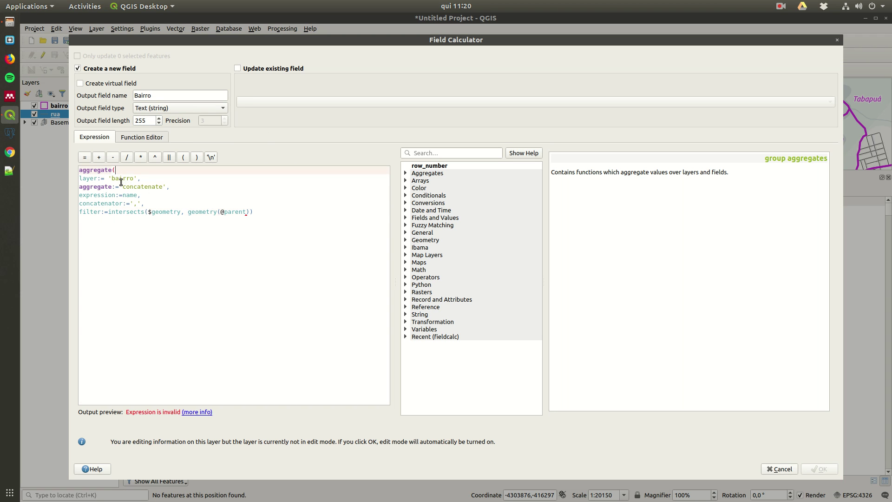
{"action": "left_click", "coordinate": [265, 212]}
{"action": "type", "text": ")"}
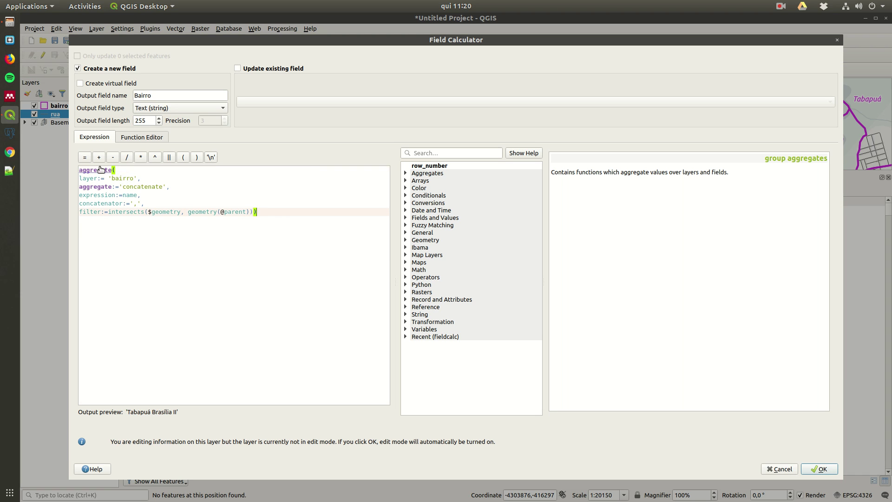
{"action": "left_click", "coordinate": [116, 170]}
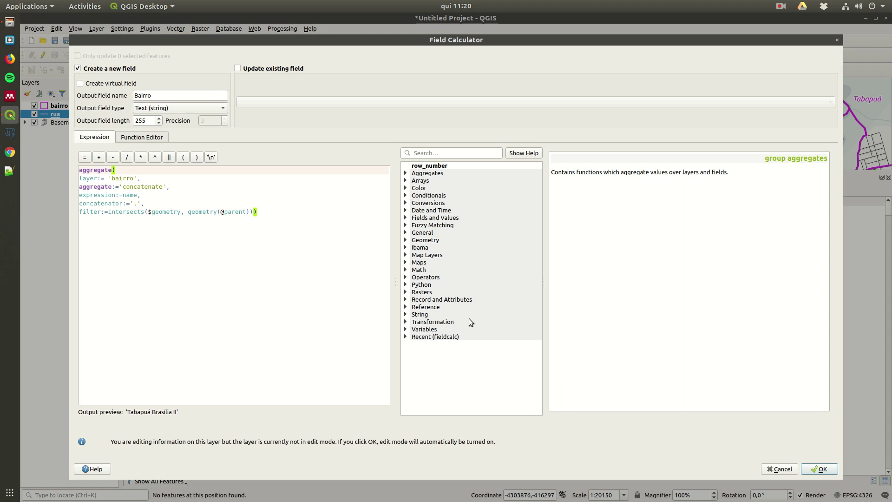
{"action": "left_click", "coordinate": [820, 469]}
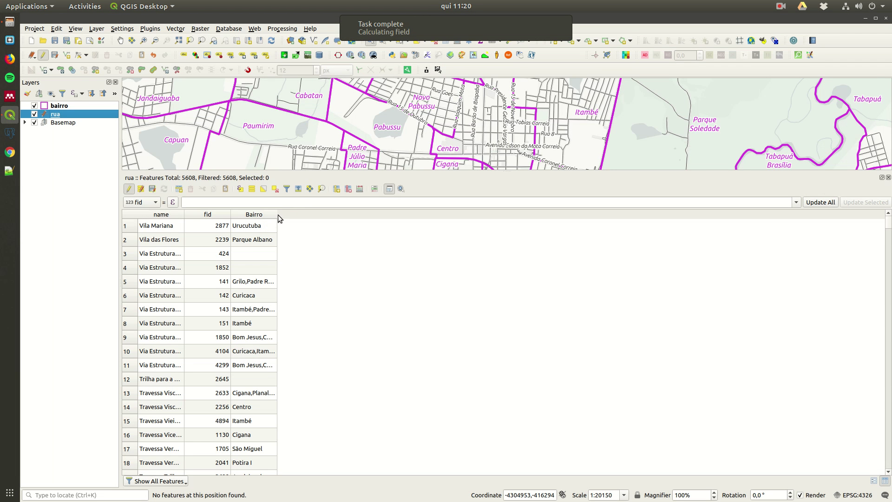
Sort the rua attribute table by Bairro in descending order and widen the Bairro column
{"action": "double_click", "coordinate": [277, 213]}
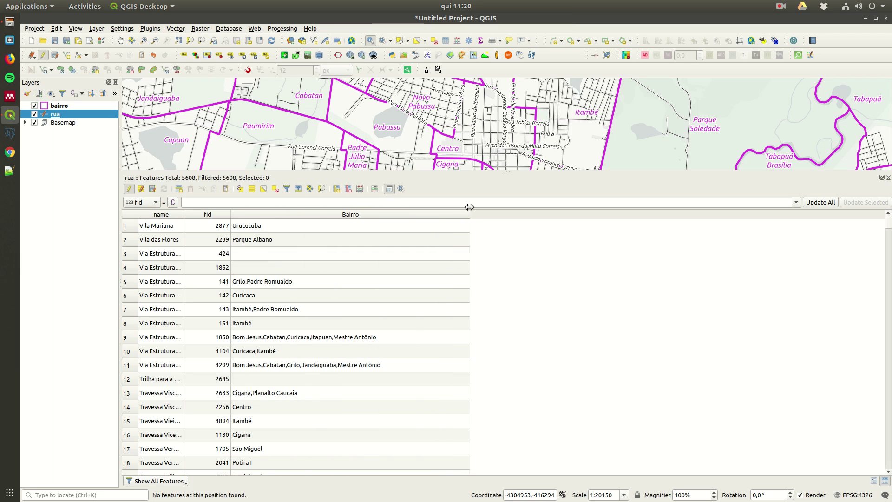
{"action": "left_click", "coordinate": [289, 215]}
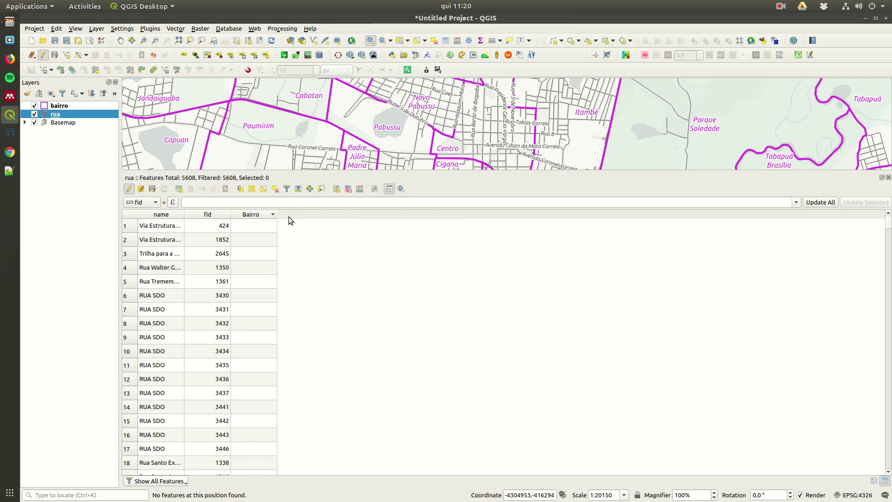
{"action": "left_click", "coordinate": [244, 217]}
{"action": "left_click_drag", "start_coordinate": [277, 214], "coordinate": [380, 213]}
Examine the neighbourhood names in the Bairro column, including streets that list several neighbourhoods such as "Toco,Urucutuba"
{"action": "scroll", "coordinate": [288, 260], "scroll_direction": "down", "scroll_amount": 20}
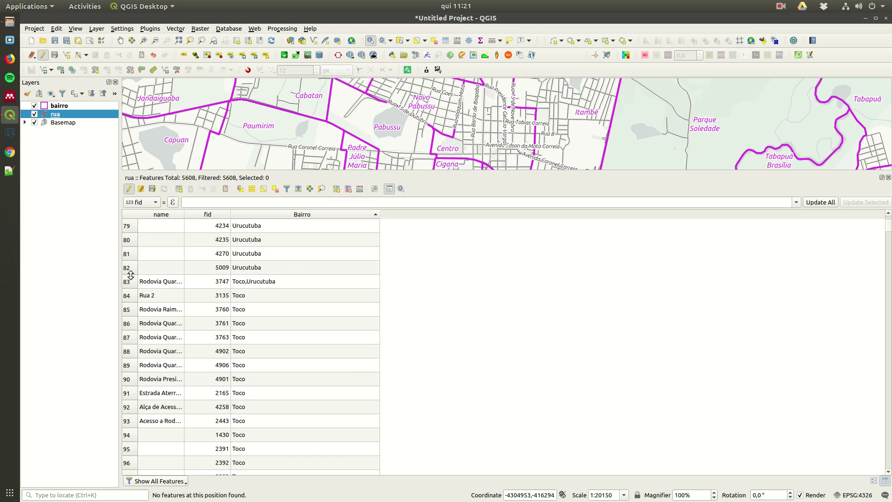
{"action": "double_click", "coordinate": [251, 285]}
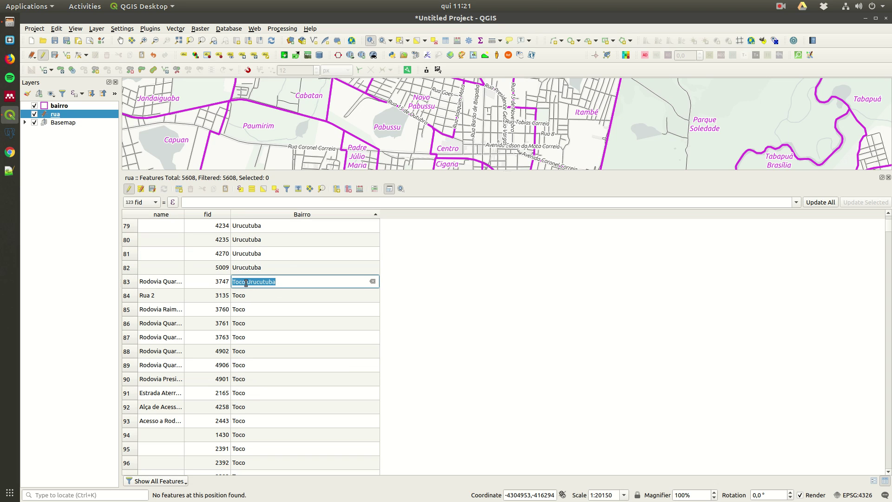
{"action": "left_click", "coordinate": [238, 284]}
{"action": "scroll", "coordinate": [296, 339], "scroll_direction": "down", "scroll_amount": 20}
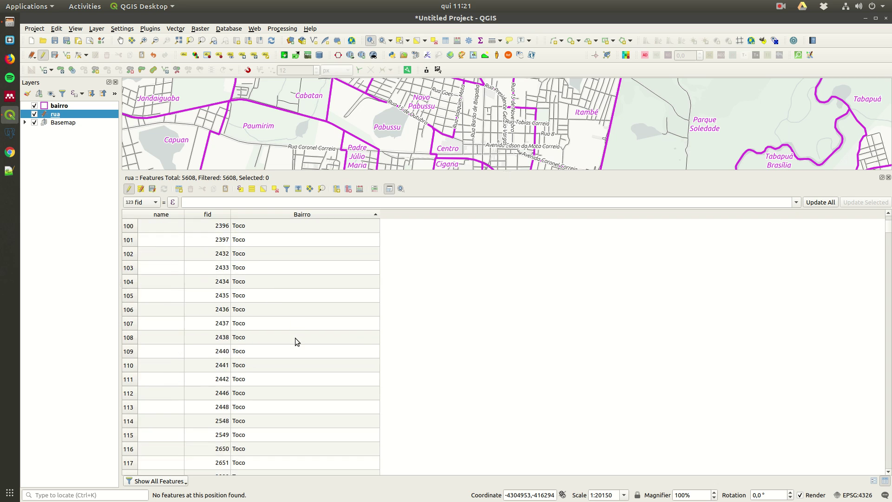
{"action": "scroll", "coordinate": [297, 343], "scroll_direction": "down", "scroll_amount": 15}
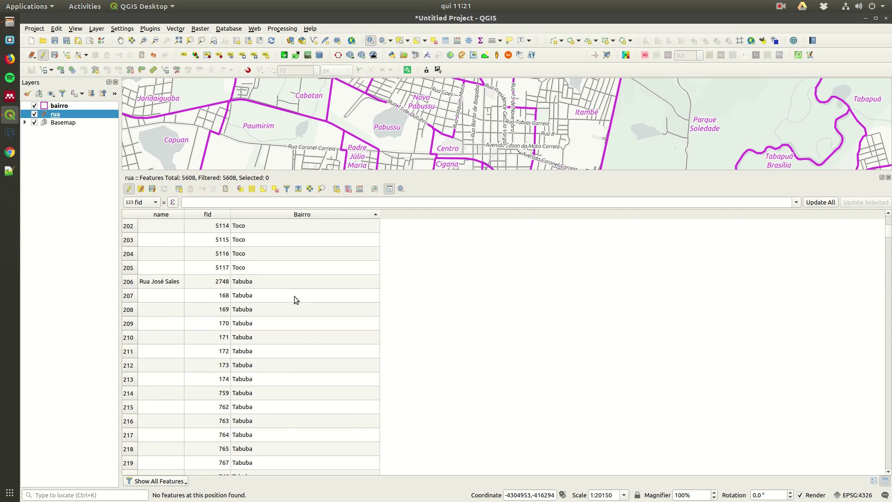
Widen the Bairro column and examine the full list of neighbourhoods for the street with fid 15
{"action": "left_click_drag", "start_coordinate": [888, 231], "coordinate": [888, 246]}
{"action": "scroll", "coordinate": [480, 297], "scroll_direction": "down", "scroll_amount": 3}
{"action": "scroll", "coordinate": [294, 308], "scroll_direction": "up", "scroll_amount": 5}
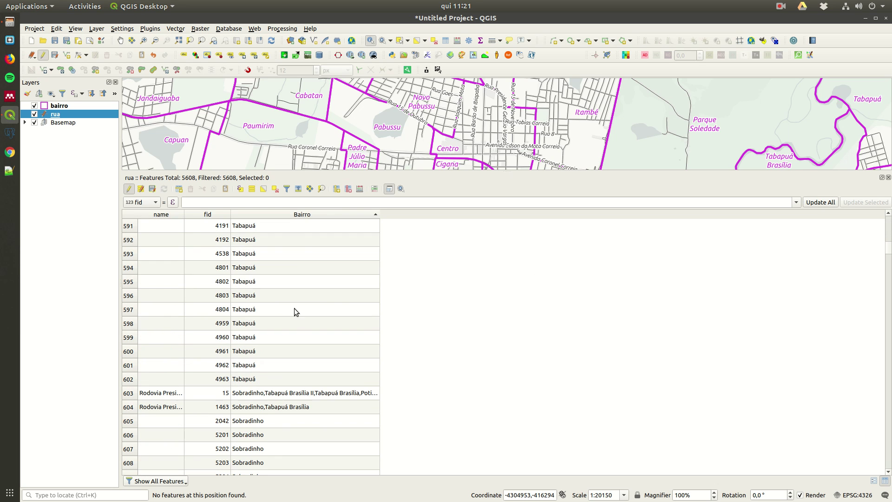
{"action": "double_click", "coordinate": [376, 215]}
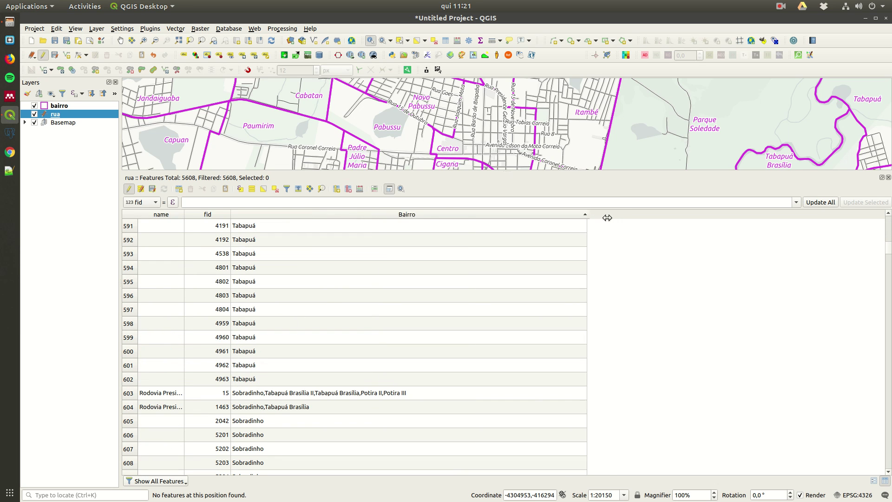
{"action": "double_click", "coordinate": [249, 394]}
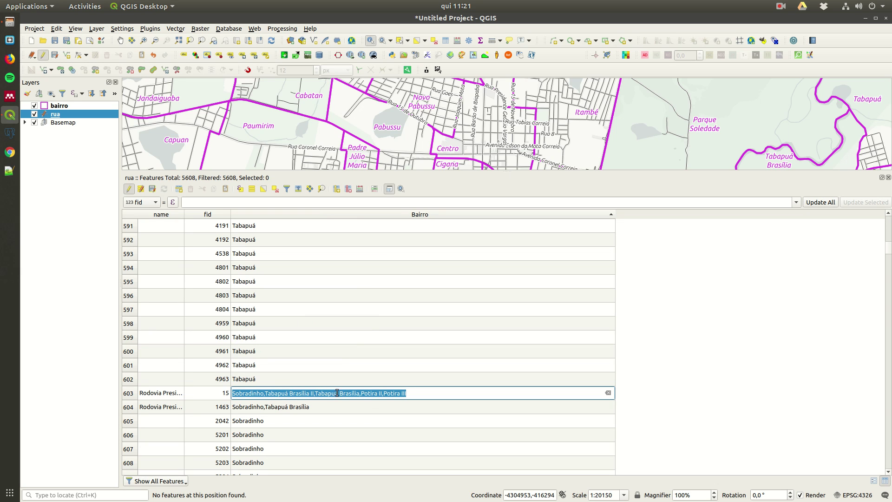
Select the street with fid 15 and adjust the space between map and table to examine the neighbourhoods it crosses
{"action": "left_click", "coordinate": [125, 394]}
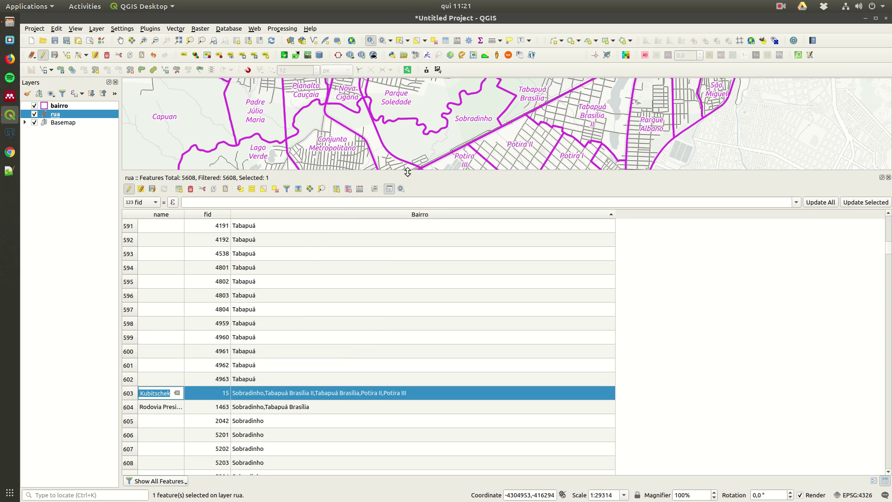
{"action": "left_click_drag", "start_coordinate": [407, 173], "coordinate": [408, 320]}
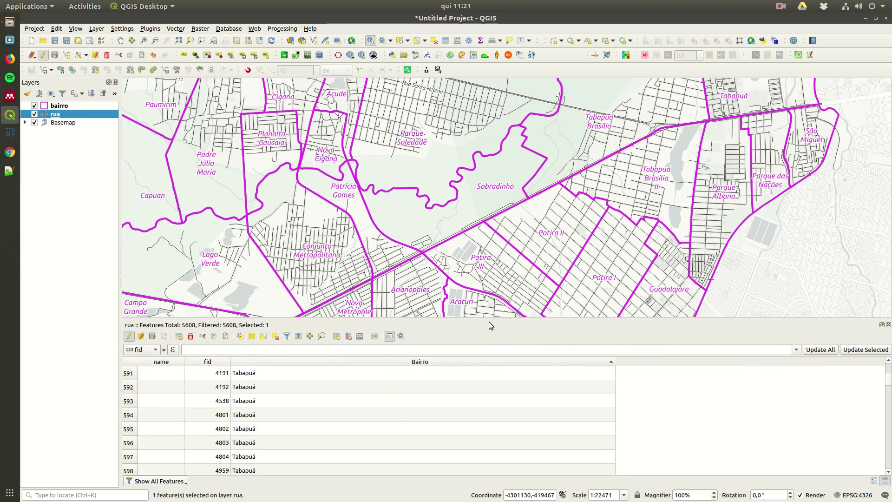
{"action": "left_click_drag", "start_coordinate": [487, 319], "coordinate": [479, 229]}
{"action": "key", "text": "Return"}
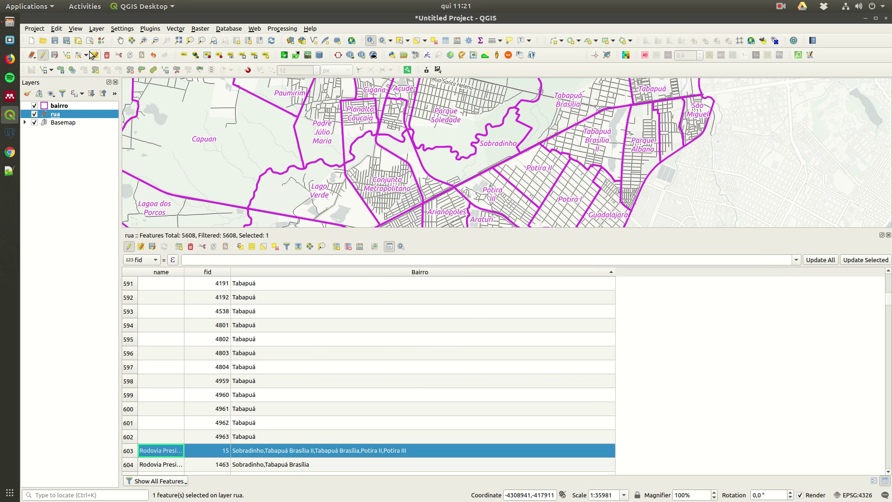
Finish editing the rua layer, keeping the Bairro values, and close its attribute table to show the streets around Centro
{"action": "left_click", "coordinate": [43, 55]}
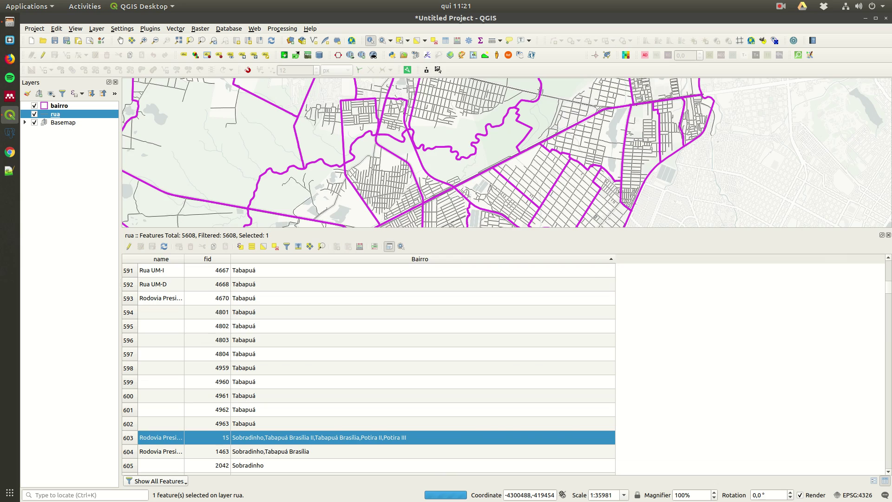
{"action": "left_click", "coordinate": [889, 235]}
{"action": "scroll", "coordinate": [465, 274], "scroll_direction": "up", "scroll_amount": 2}
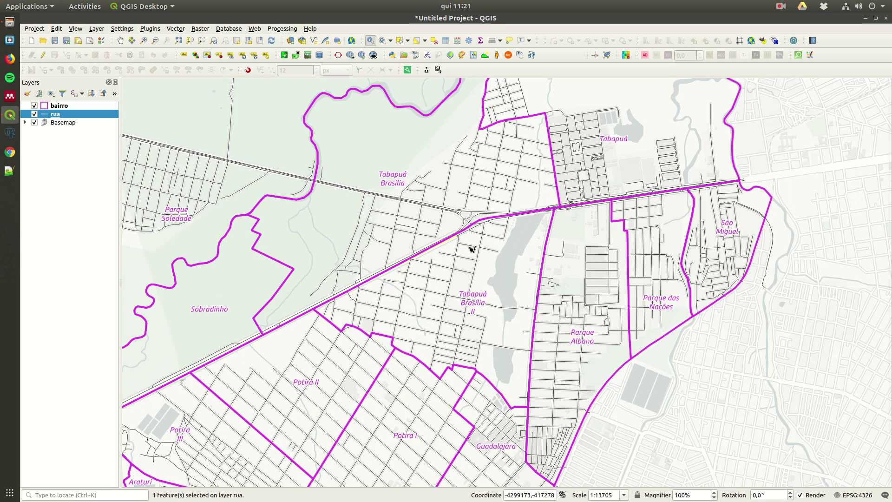
{"action": "left_click_drag", "start_coordinate": [329, 238], "coordinate": [682, 332]}
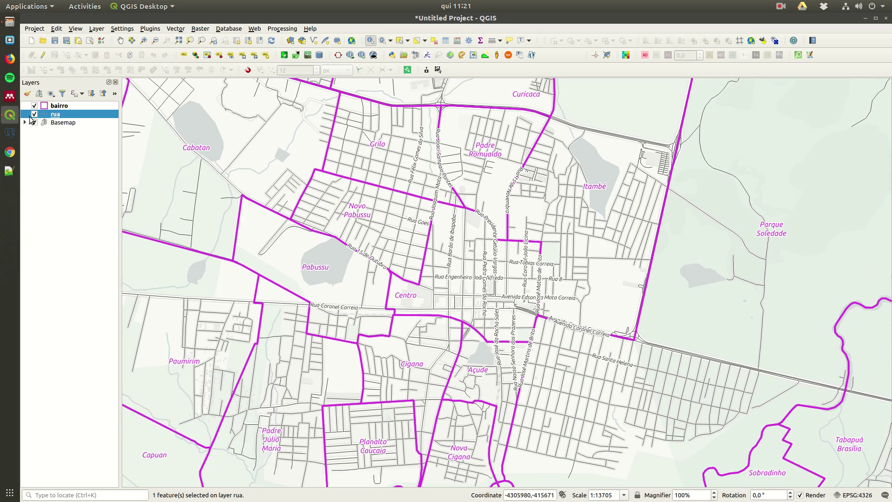
{"action": "scroll", "coordinate": [488, 287], "scroll_direction": "up", "scroll_amount": 1}
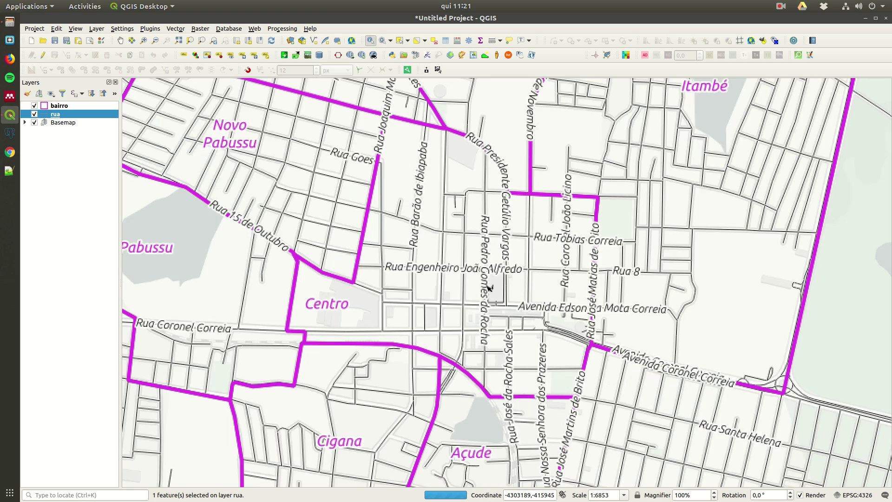